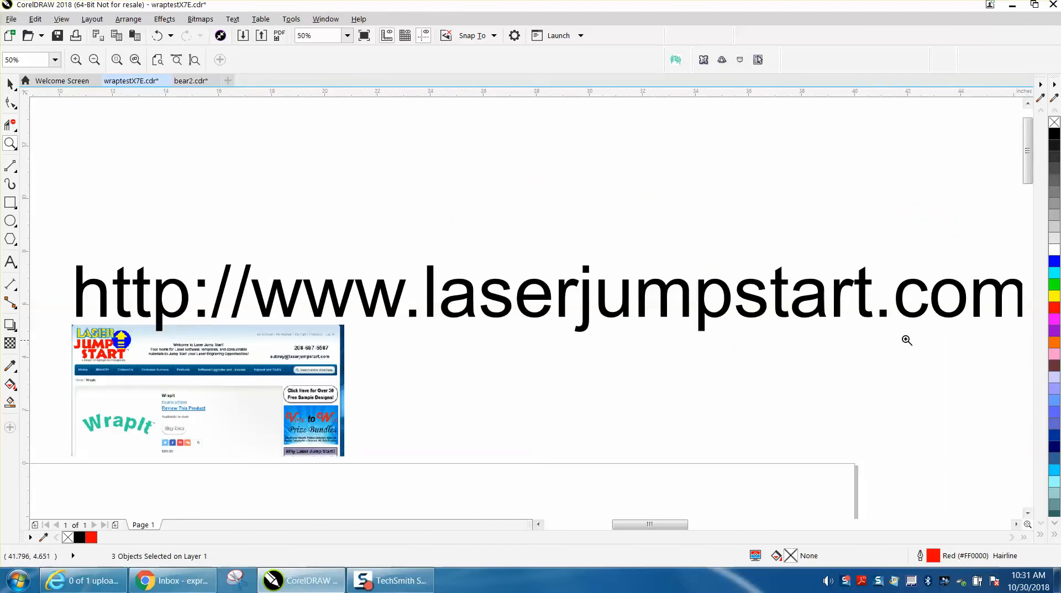
Move the two photos of the wooden rings closer to the page, keeping them stacked one above the other
{"action": "right_click", "coordinate": [575, 319]}
{"action": "right_click", "coordinate": [555, 329]}
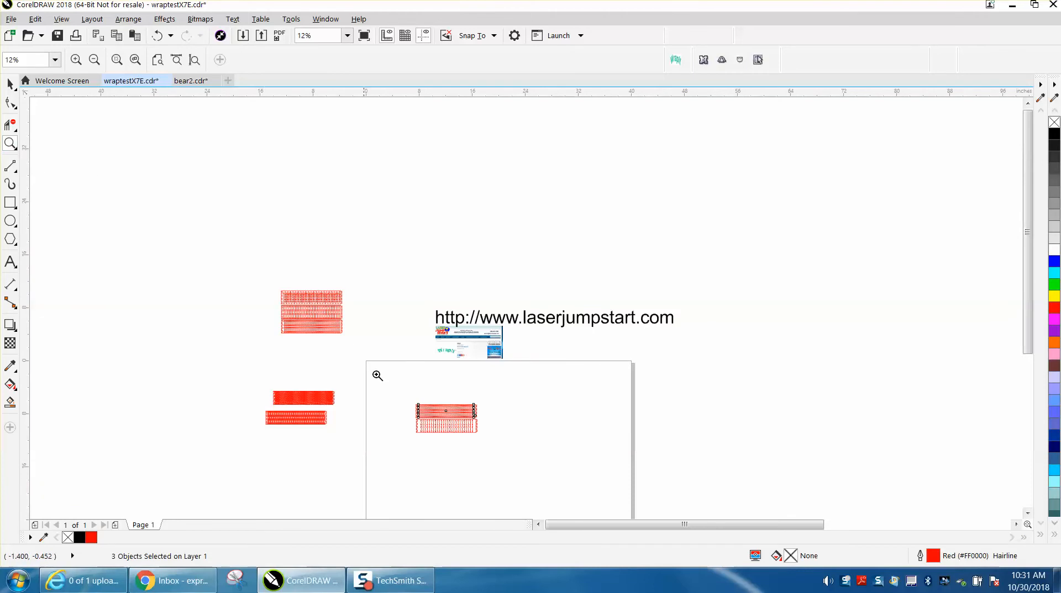
{"action": "left_click_drag", "start_coordinate": [415, 414], "coordinate": [512, 442]}
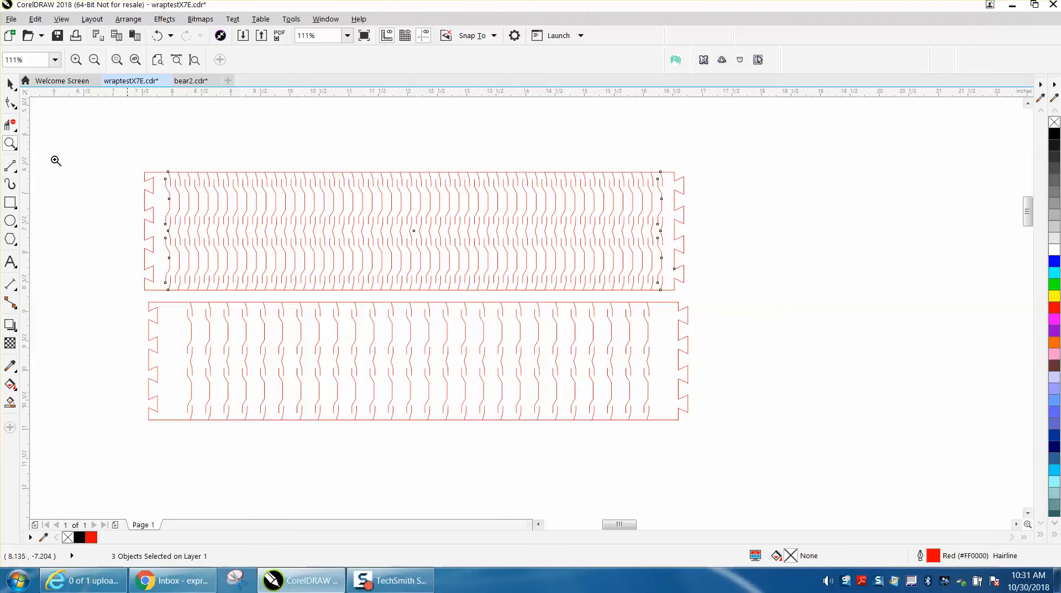
{"action": "left_click", "coordinate": [6, 87]}
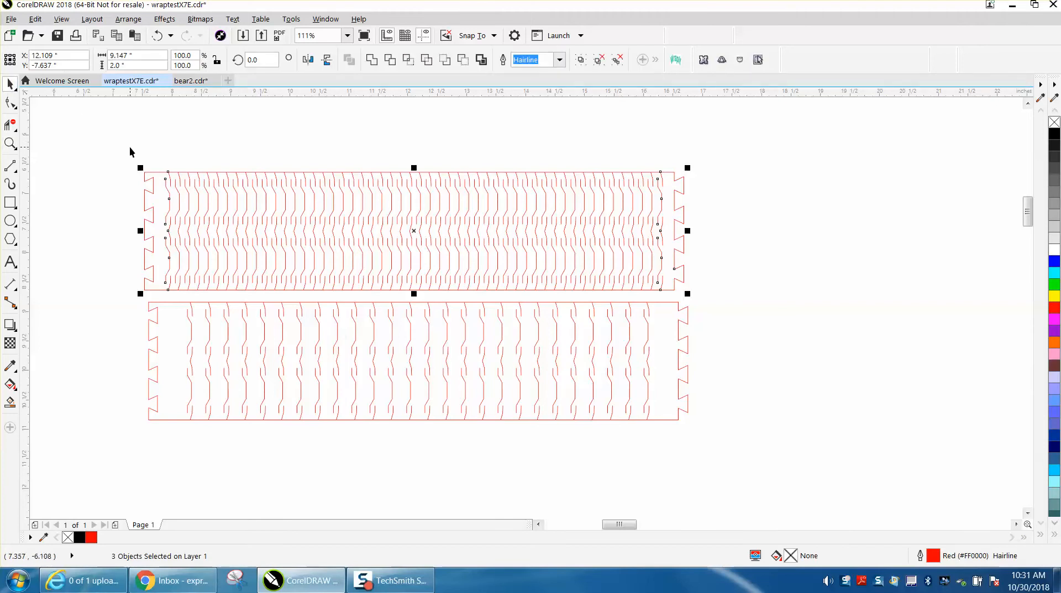
{"action": "scroll", "coordinate": [152, 169], "scroll_direction": "down", "scroll_amount": 4}
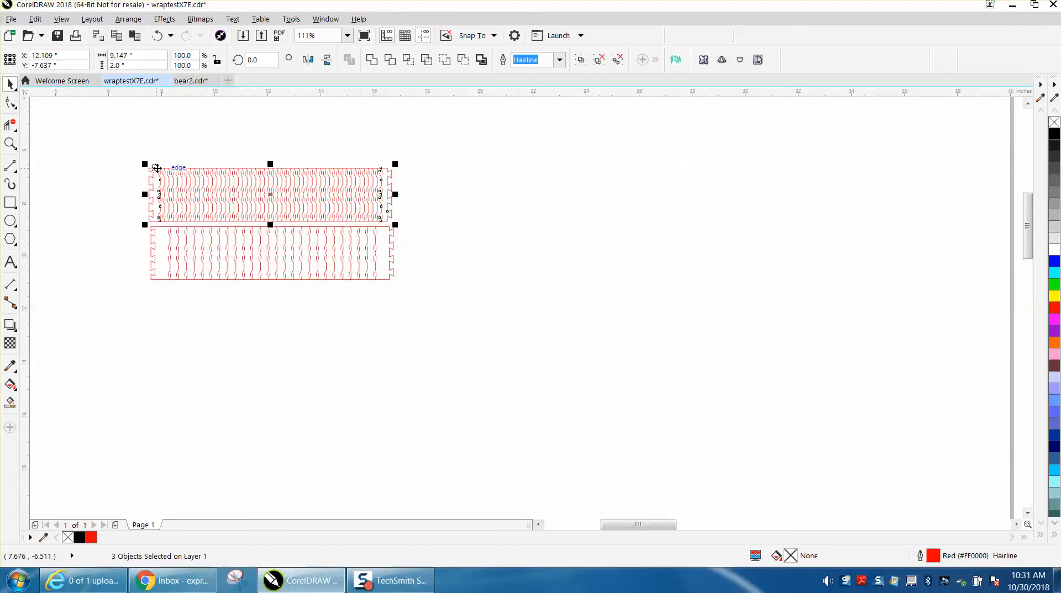
{"action": "scroll", "coordinate": [419, 215], "scroll_direction": "down", "scroll_amount": 4}
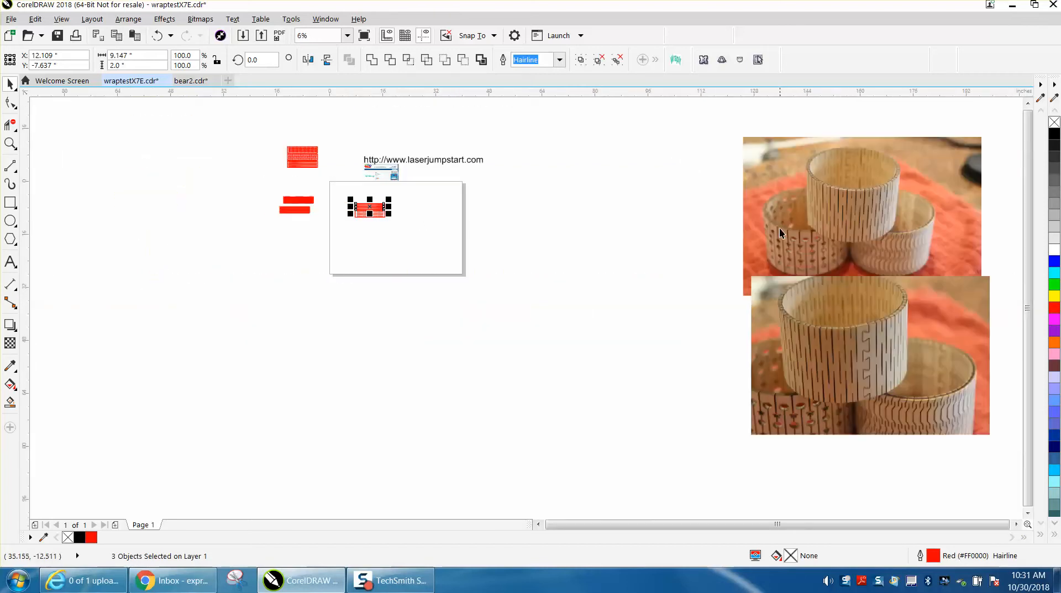
{"action": "left_click_drag", "start_coordinate": [824, 220], "coordinate": [589, 233]}
{"action": "left_click_drag", "start_coordinate": [898, 327], "coordinate": [661, 335]}
Examine the latch joints and the flex-cut patterns in the two ring photos up close
{"action": "left_click", "coordinate": [11, 146]}
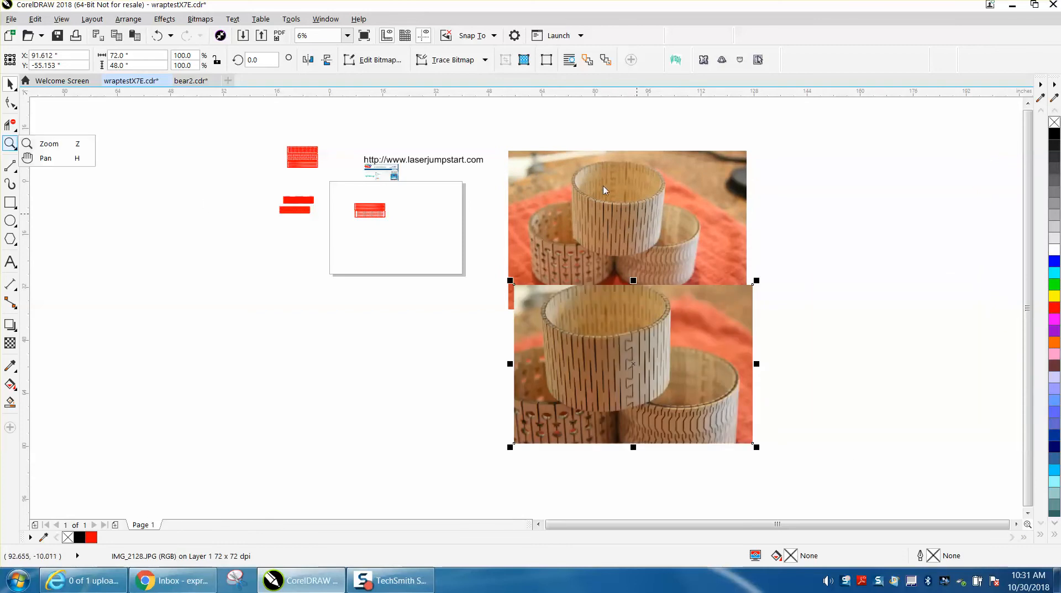
{"action": "left_click", "coordinate": [55, 151]}
{"action": "left_click_drag", "start_coordinate": [582, 199], "coordinate": [742, 273]}
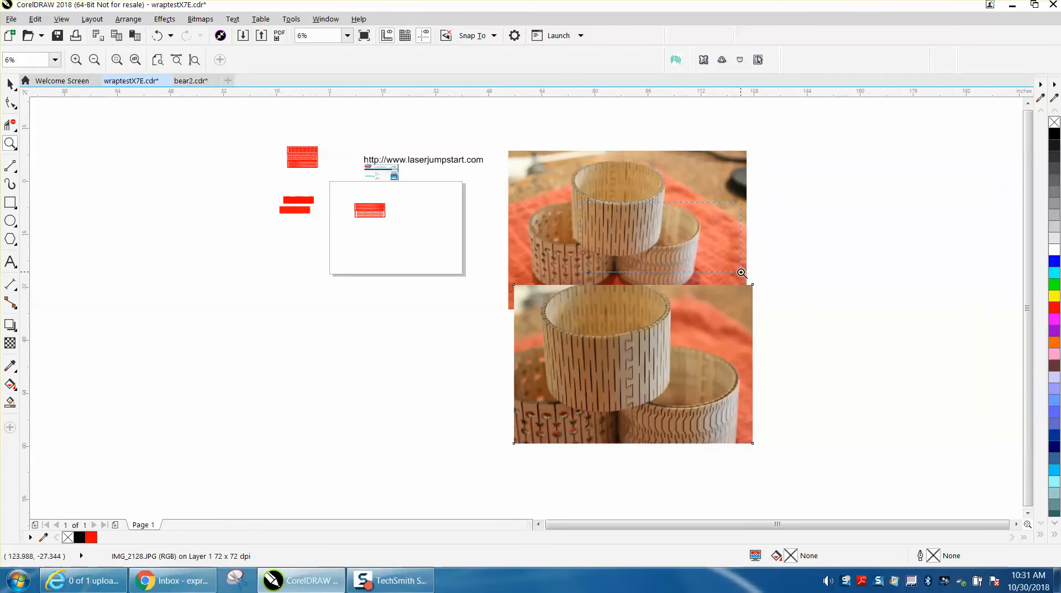
{"action": "scroll", "coordinate": [534, 243], "scroll_direction": "down", "scroll_amount": 3}
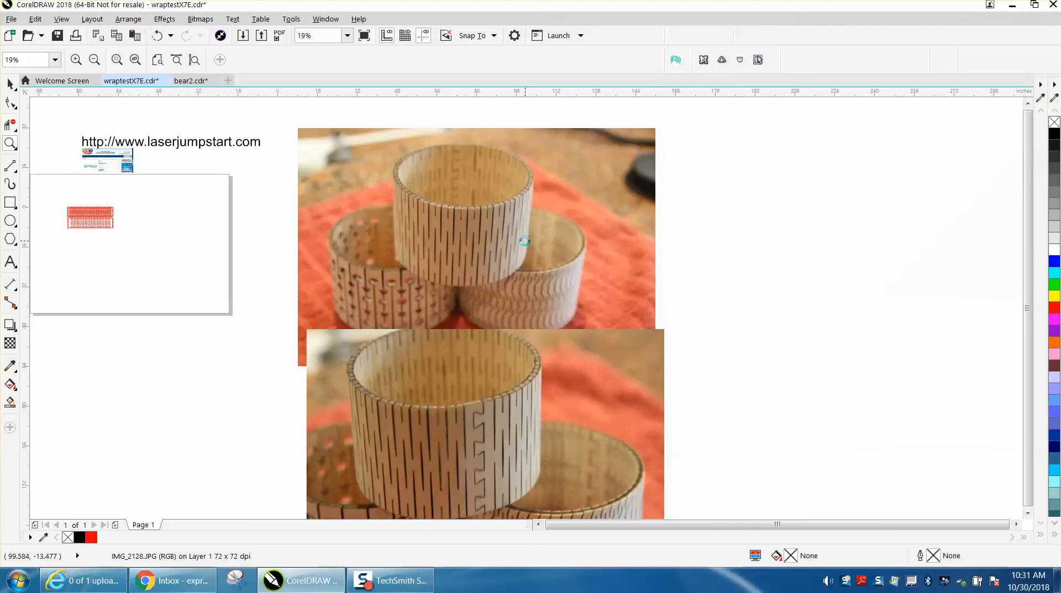
{"action": "scroll", "coordinate": [501, 330], "scroll_direction": "up", "scroll_amount": 3}
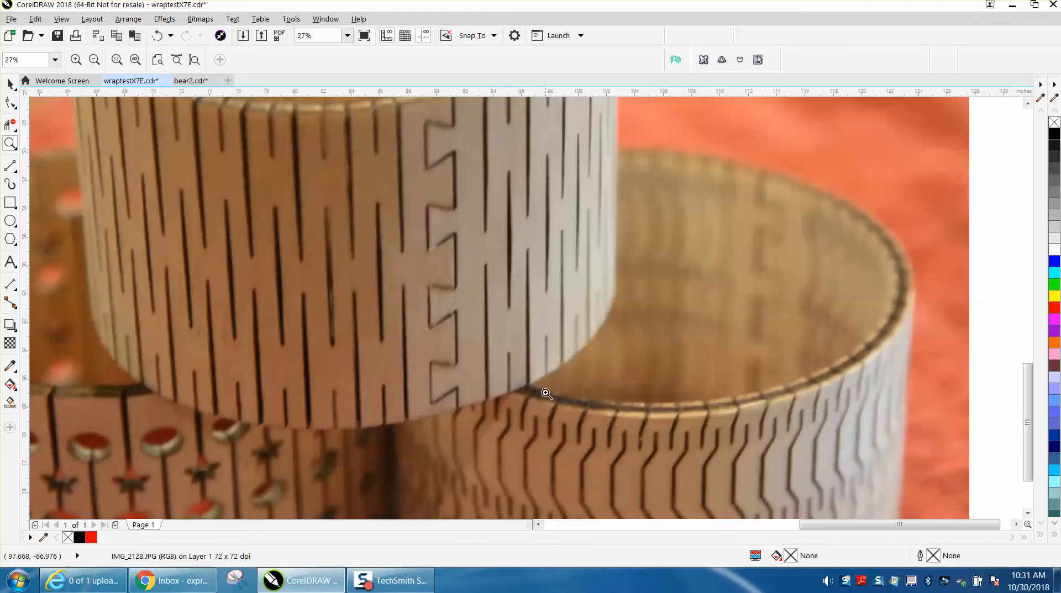
{"action": "scroll", "coordinate": [448, 289], "scroll_direction": "down", "scroll_amount": 3}
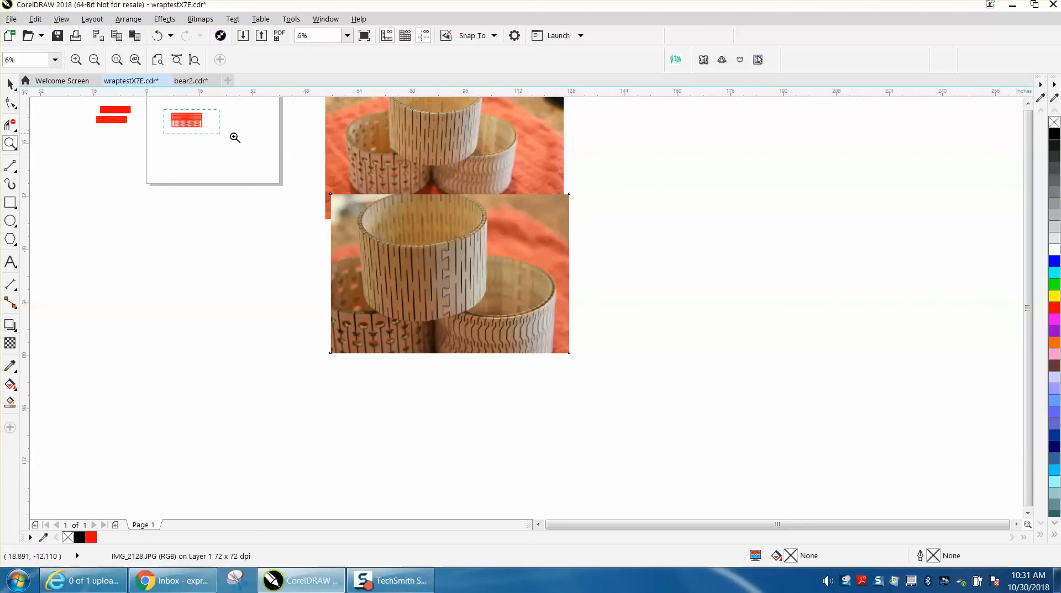
Draw a red hairline rectangle on the page above the wrap patterns and set its size to 1 by 1 inch
{"action": "left_click_drag", "start_coordinate": [167, 114], "coordinate": [238, 138]}
{"action": "left_click", "coordinate": [10, 84]}
{"action": "scroll", "coordinate": [308, 192], "scroll_direction": "down", "scroll_amount": 2}
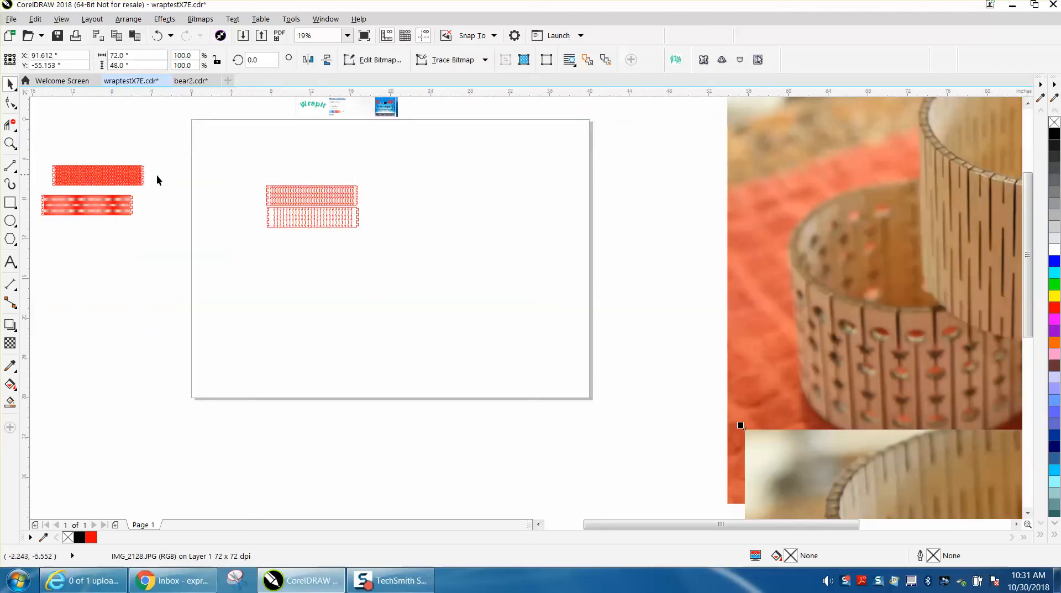
{"action": "left_click", "coordinate": [10, 202]}
{"action": "left_click_drag", "start_coordinate": [227, 158], "coordinate": [243, 142]}
{"action": "left_click", "coordinate": [133, 55]}
{"action": "type", "text": "1"}
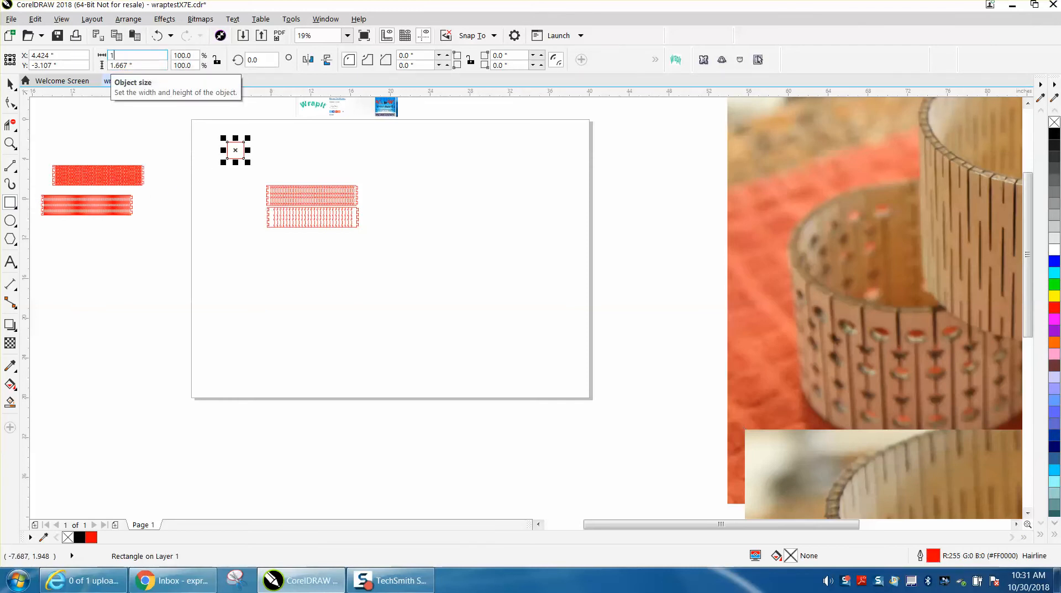
{"action": "key", "text": "Tab"}
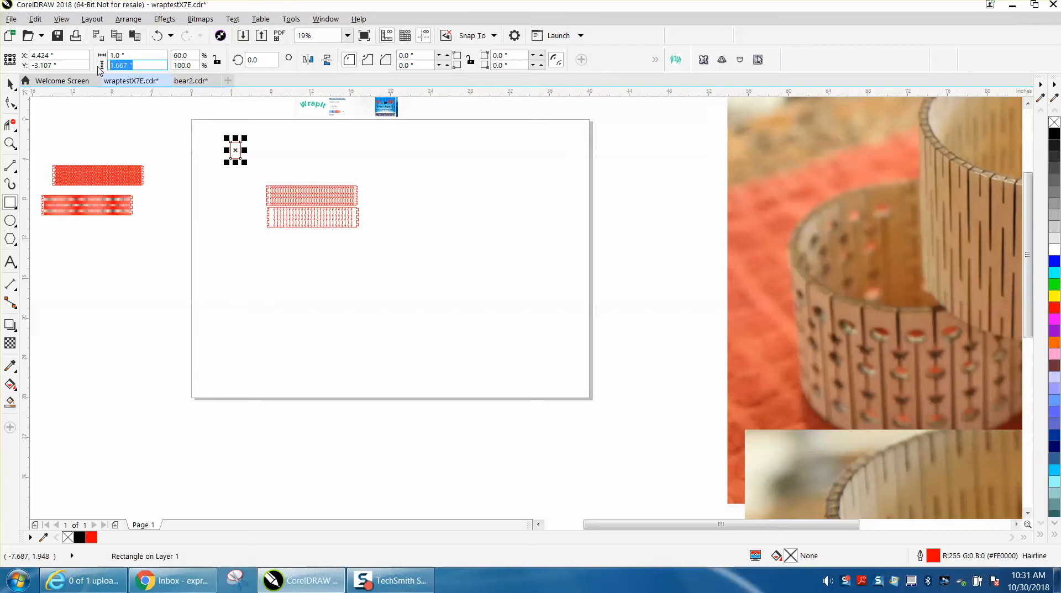
{"action": "type", "text": "1"}
{"action": "key", "text": "Return"}
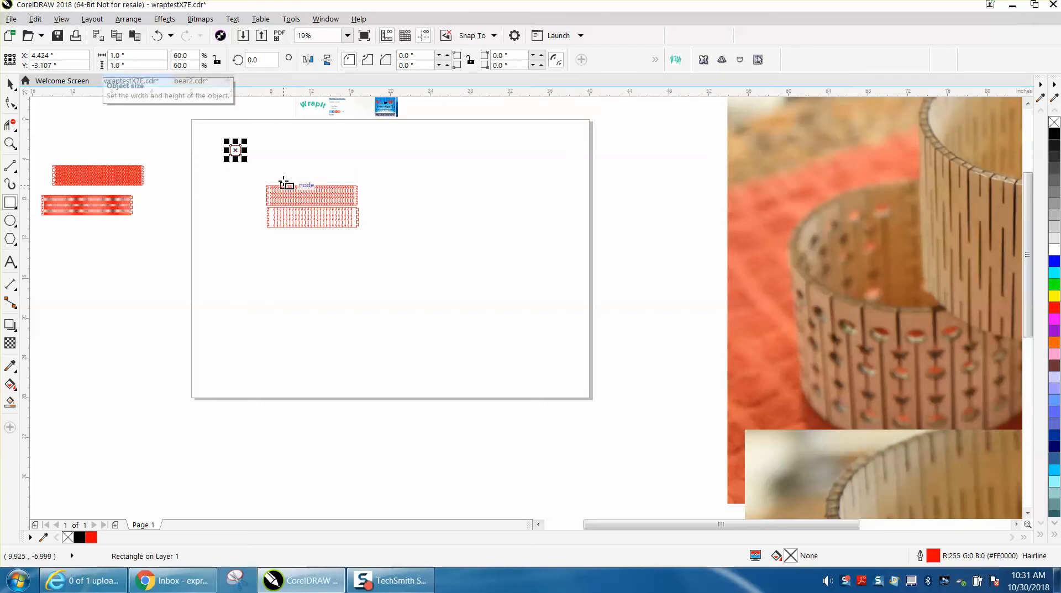
Move the 1-inch square into the page's upper-left corner and check its placement
{"action": "mouse_move", "coordinate": [236, 150]}
{"action": "left_mouse_down"}
{"action": "mouse_move", "coordinate": [203, 130]}
{"action": "mouse_move", "coordinate": [234, 149]}
{"action": "left_mouse_up"}
{"action": "left_click", "coordinate": [10, 143]}
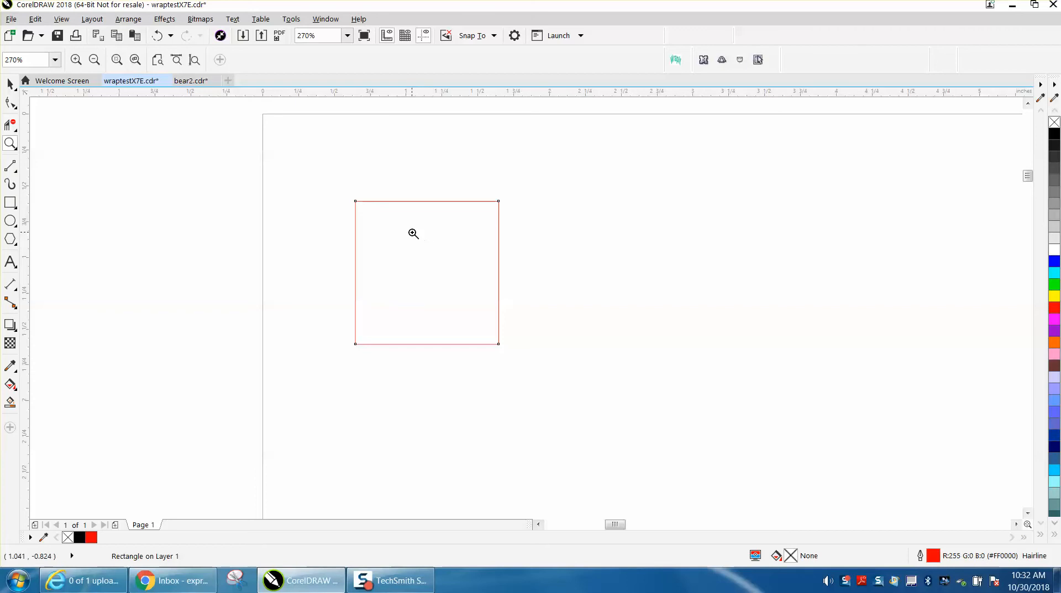
{"action": "scroll", "coordinate": [409, 232], "scroll_direction": "down", "scroll_amount": 5}
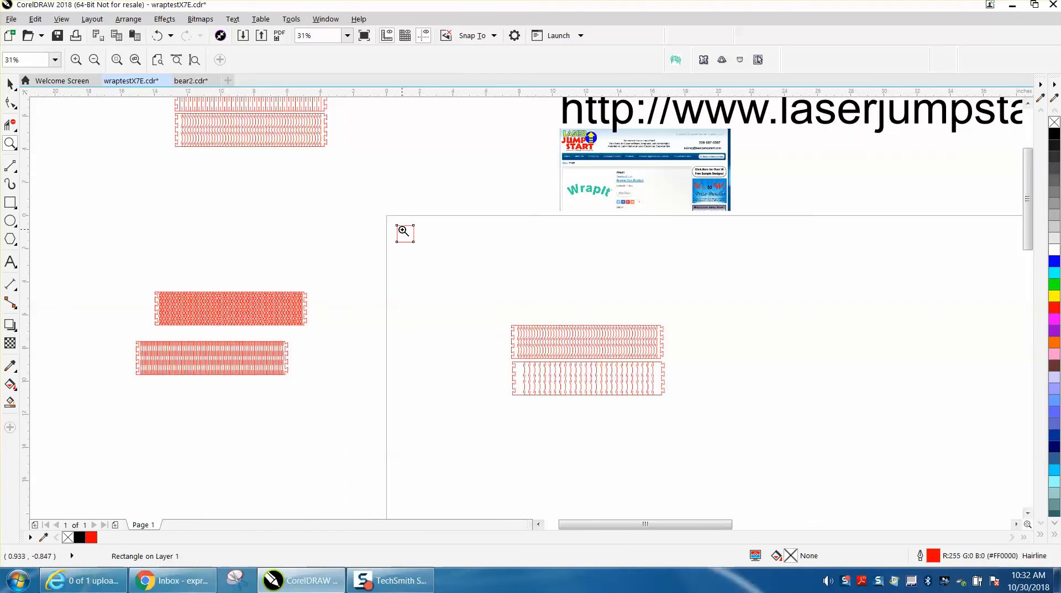
{"action": "left_click_drag", "start_coordinate": [429, 255], "coordinate": [430, 255]}
{"action": "scroll", "coordinate": [403, 249], "scroll_direction": "down", "scroll_amount": 3}
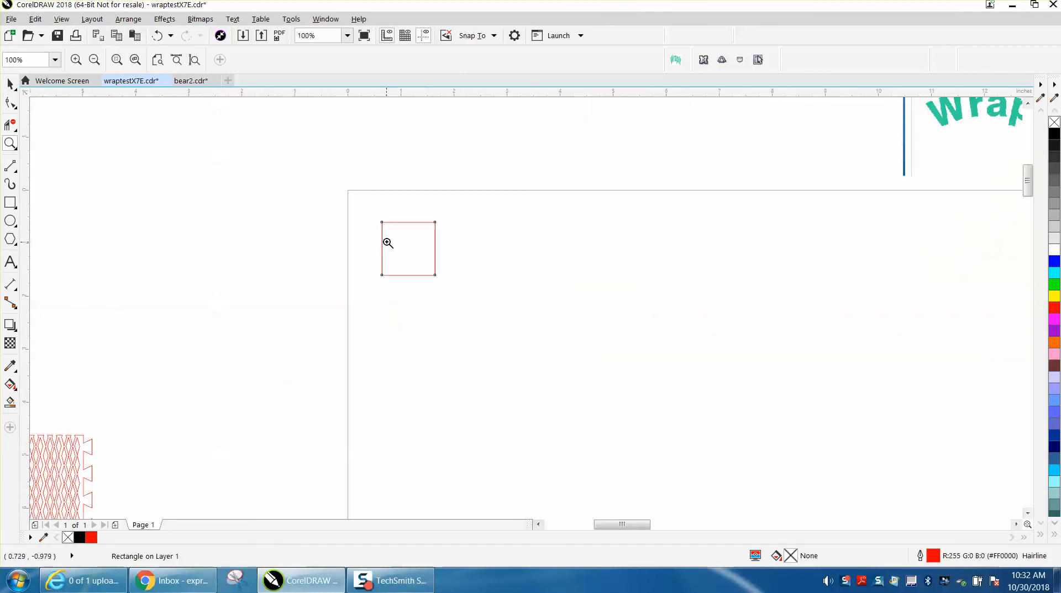
{"action": "scroll", "coordinate": [387, 241], "scroll_direction": "down", "scroll_amount": 7}
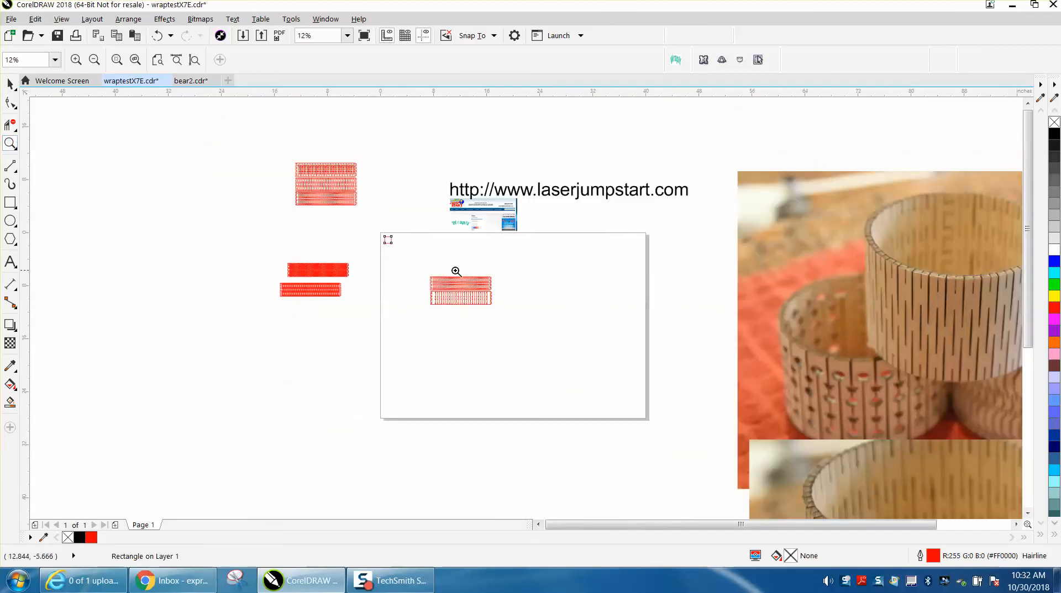
Delete the upper, densely cut wrap pattern on the page and move the remaining wrap pattern further down
{"action": "left_click_drag", "start_coordinate": [427, 271], "coordinate": [505, 311]}
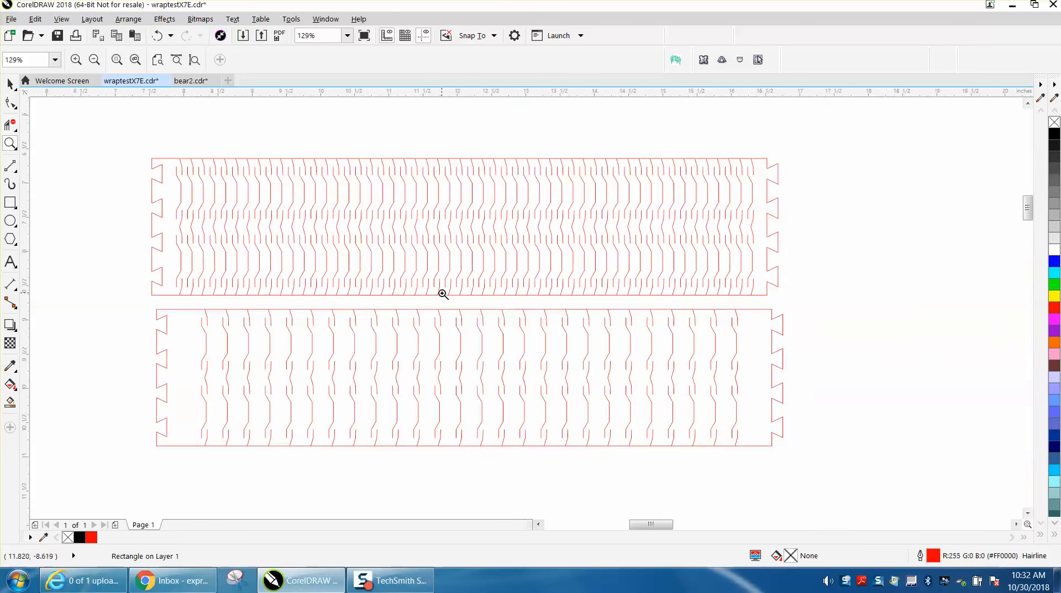
{"action": "scroll", "coordinate": [440, 285], "scroll_direction": "down", "scroll_amount": 2}
{"action": "left_click", "coordinate": [10, 84]}
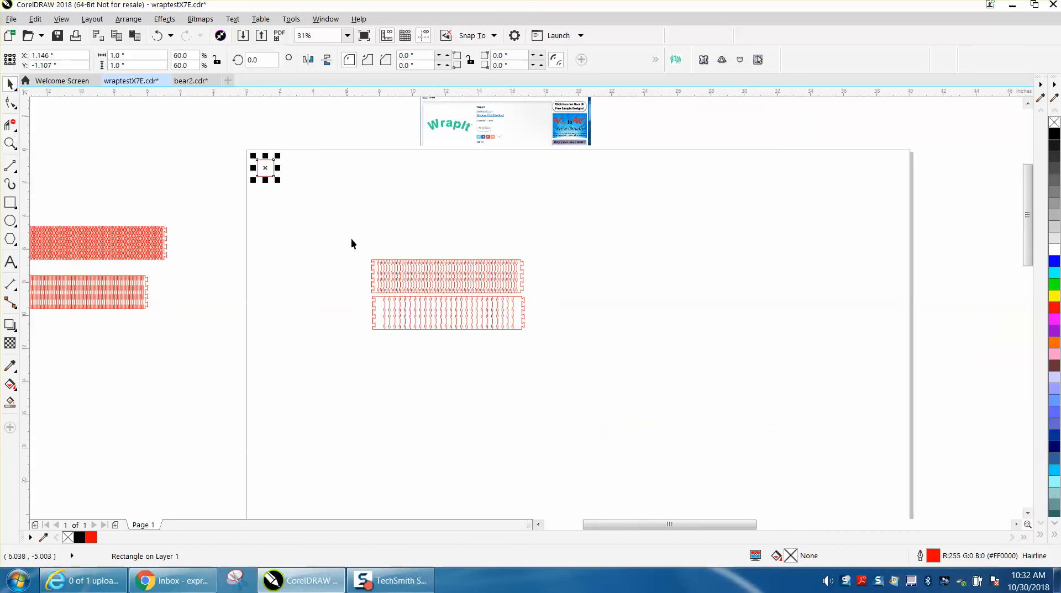
{"action": "left_click_drag", "start_coordinate": [358, 256], "coordinate": [536, 294]}
{"action": "key", "text": "Delete"}
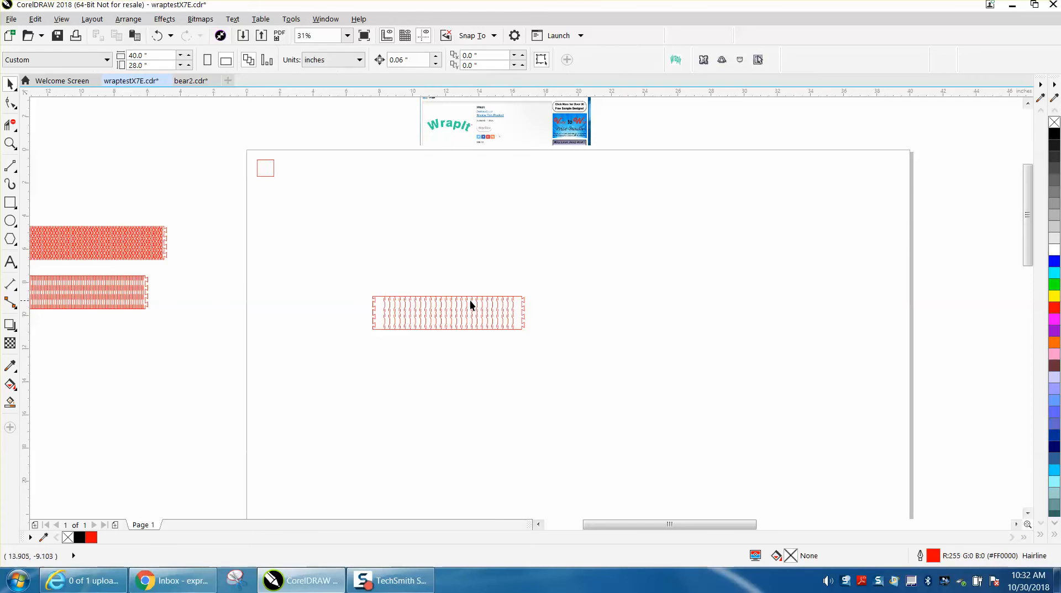
{"action": "left_click_drag", "start_coordinate": [359, 283], "coordinate": [585, 364]}
{"action": "left_click_drag", "start_coordinate": [450, 315], "coordinate": [463, 396]}
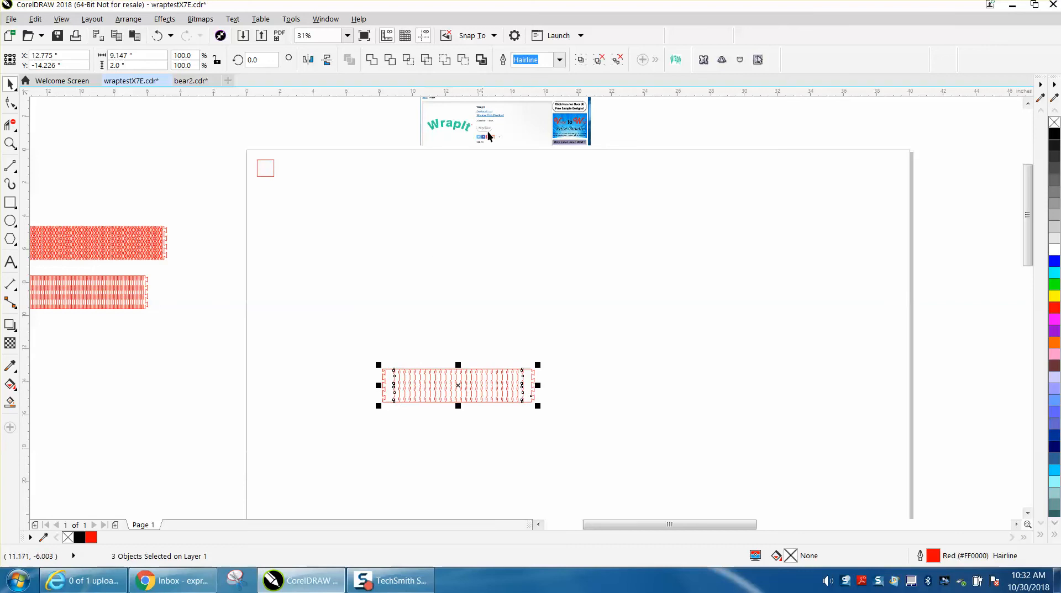
Change the cutting kerf in Wrap It, apply the design settings and generate a new wrap with Dove Tail latches
{"action": "left_click", "coordinate": [676, 61]}
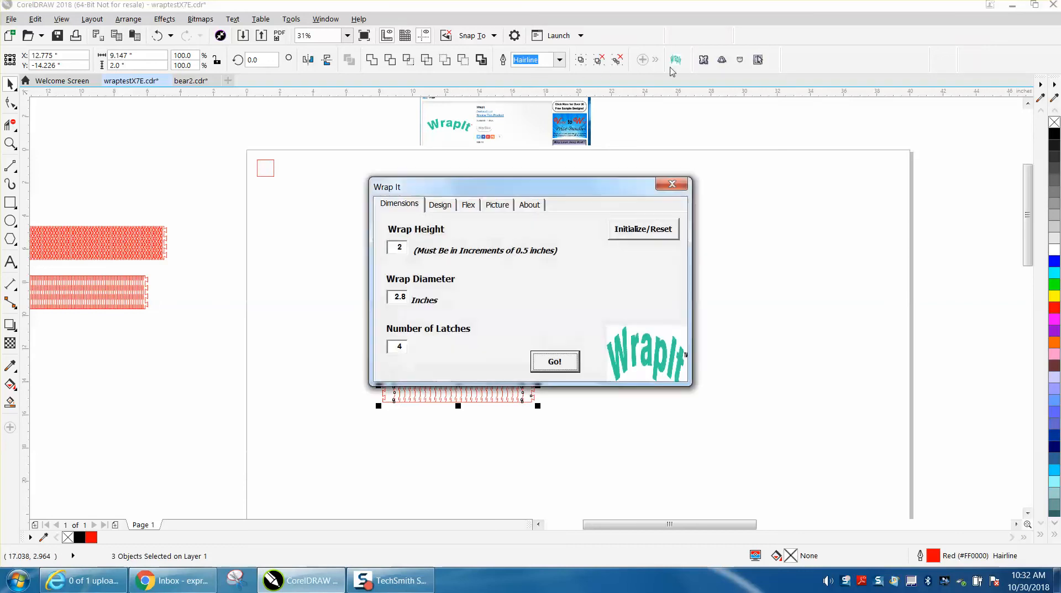
{"action": "left_click", "coordinate": [450, 207]}
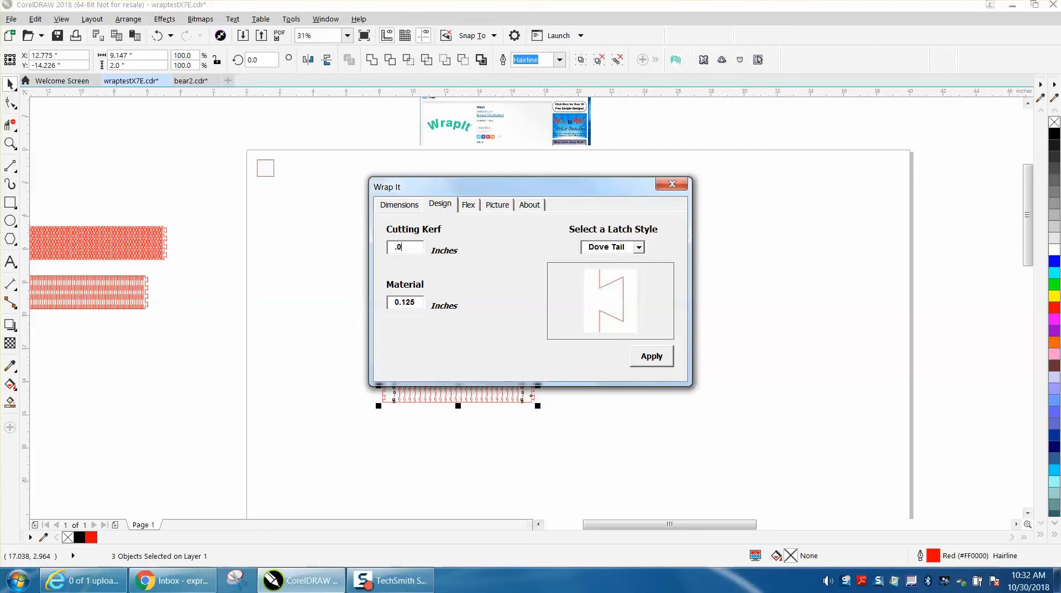
{"action": "type", "text": "4"}
{"action": "left_click", "coordinate": [659, 360]}
{"action": "left_click", "coordinate": [557, 361]}
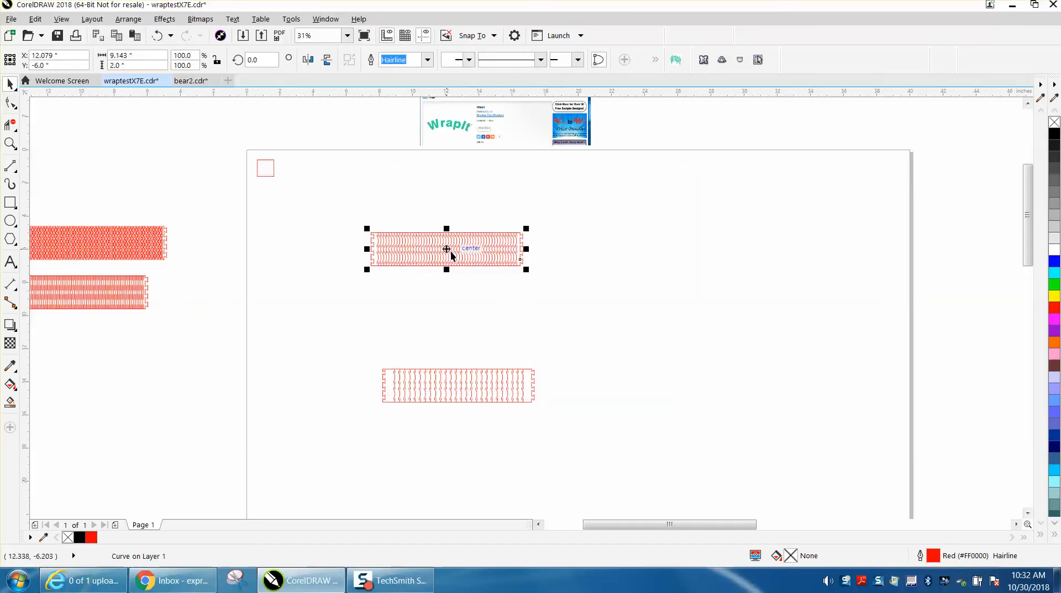
{"action": "left_click_drag", "start_coordinate": [448, 250], "coordinate": [473, 338]}
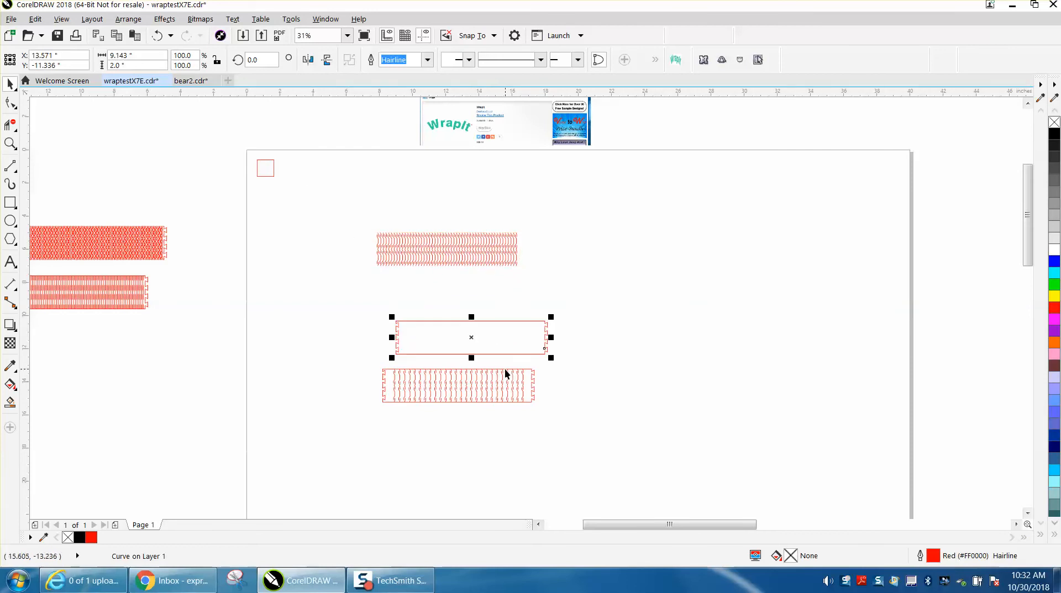
{"action": "left_click_drag", "start_coordinate": [543, 330], "coordinate": [748, 337]}
{"action": "left_click_drag", "start_coordinate": [519, 331], "coordinate": [727, 295]}
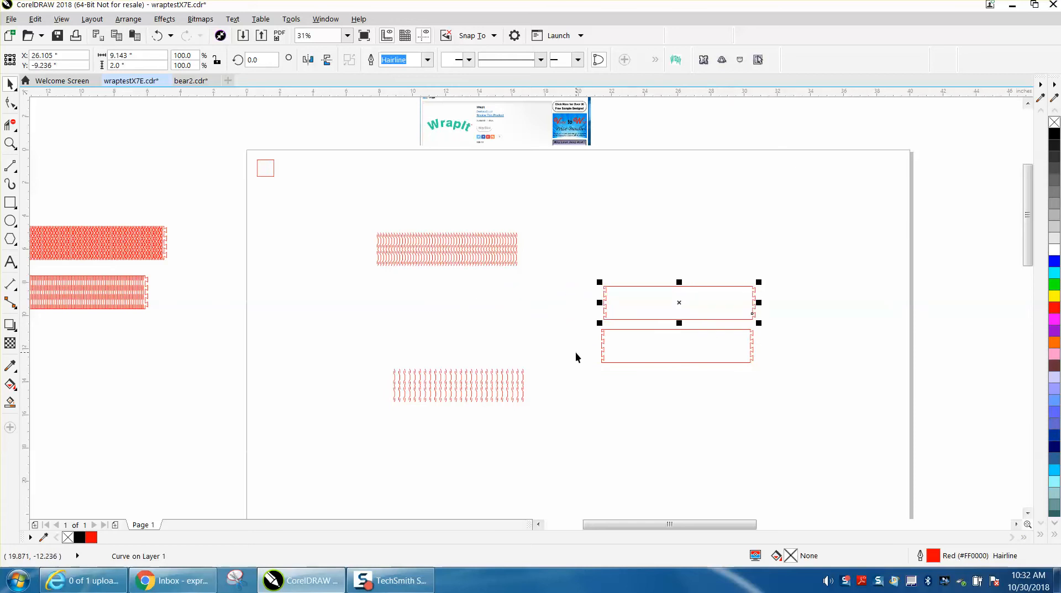
{"action": "left_click", "coordinate": [158, 35]}
{"action": "left_click", "coordinate": [158, 36]}
{"action": "left_click", "coordinate": [158, 35]}
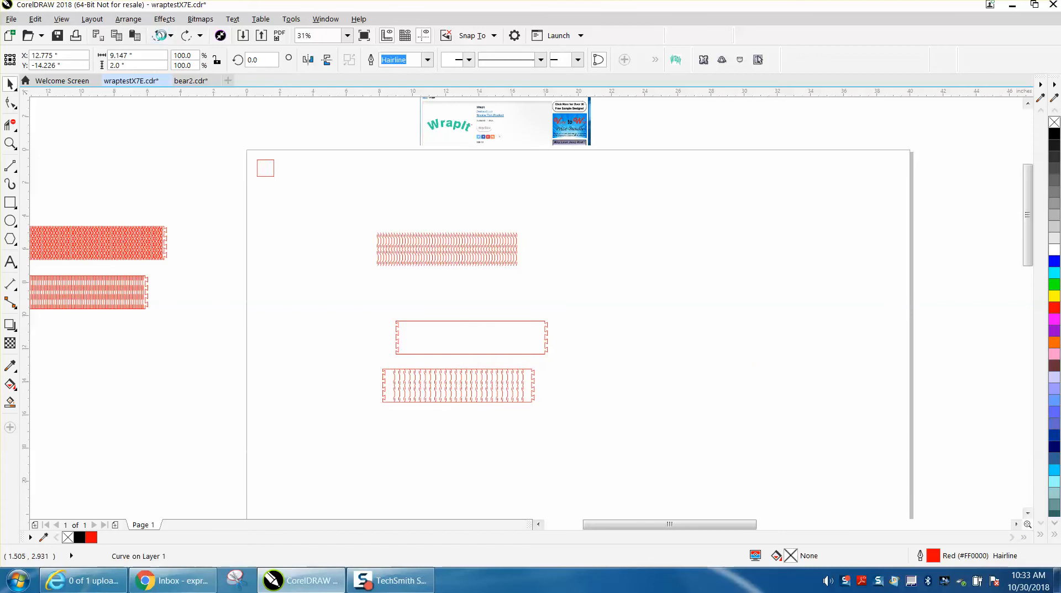
{"action": "left_click", "coordinate": [158, 35]}
Group the outline and flex cuts of each of the two wraps on the page
{"action": "left_click_drag", "start_coordinate": [331, 205], "coordinate": [590, 313]}
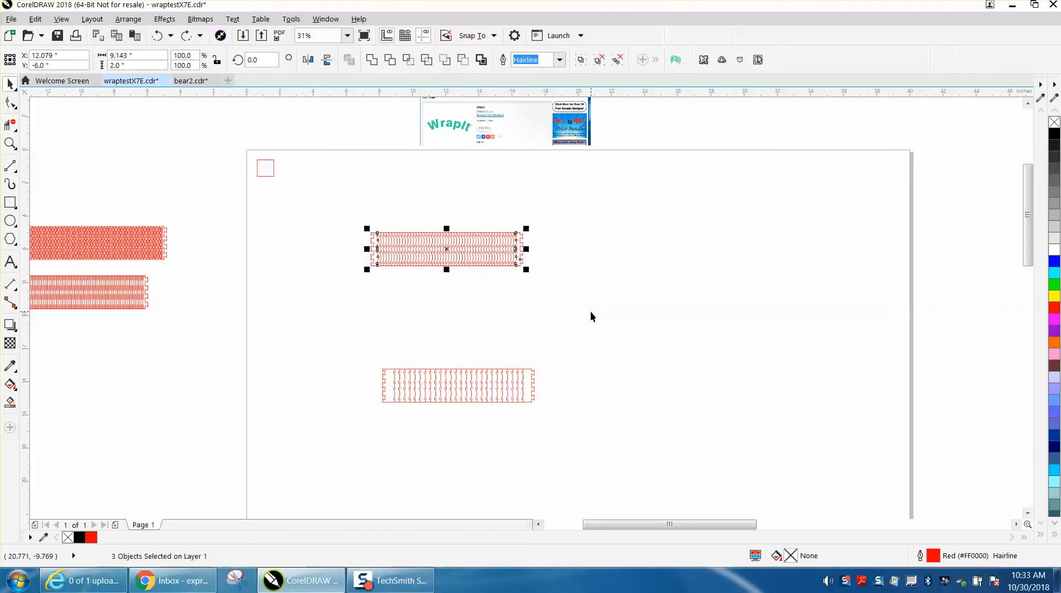
{"action": "left_click_drag", "start_coordinate": [347, 347], "coordinate": [593, 442]}
{"action": "key", "text": "ctrl+g"}
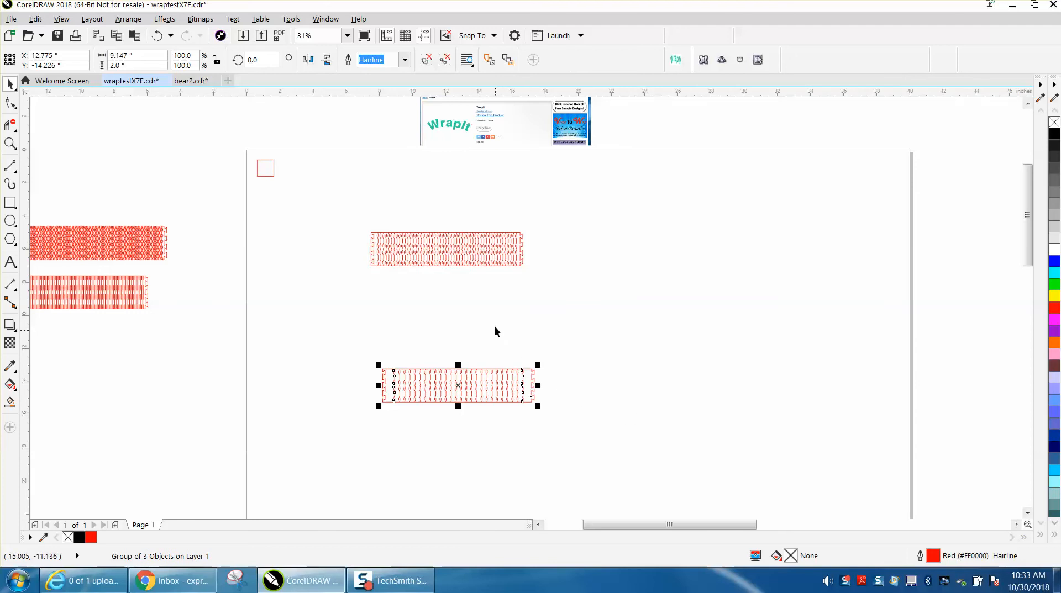
Duplicate the upper wrap, snap the copy's left dovetail edge onto the original's right end and examine the overlapping latch outlines
{"action": "left_click", "coordinate": [479, 255]}
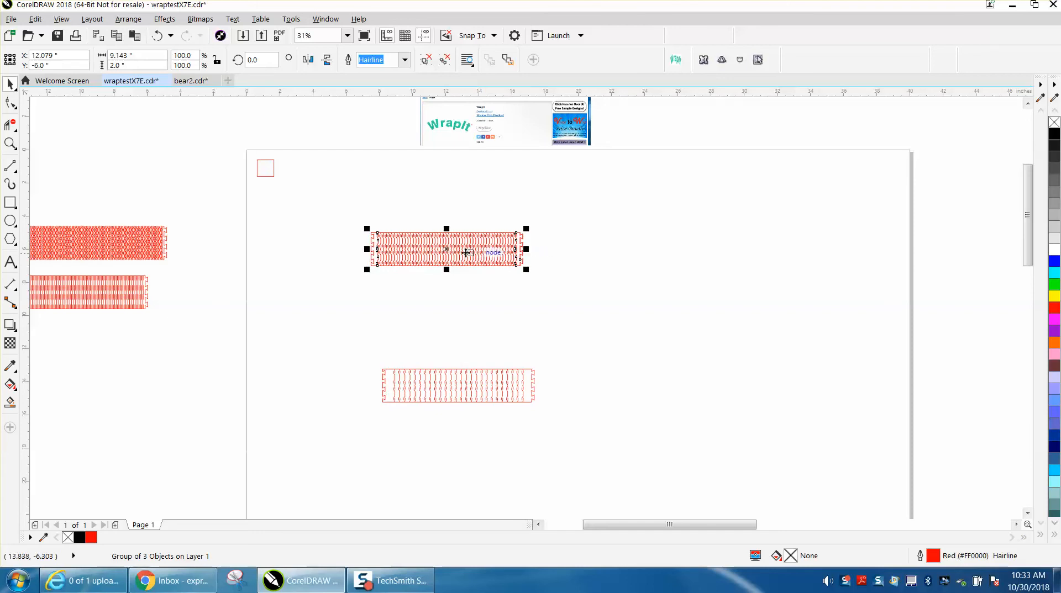
{"action": "left_click_drag", "start_coordinate": [446, 247], "coordinate": [602, 258]}
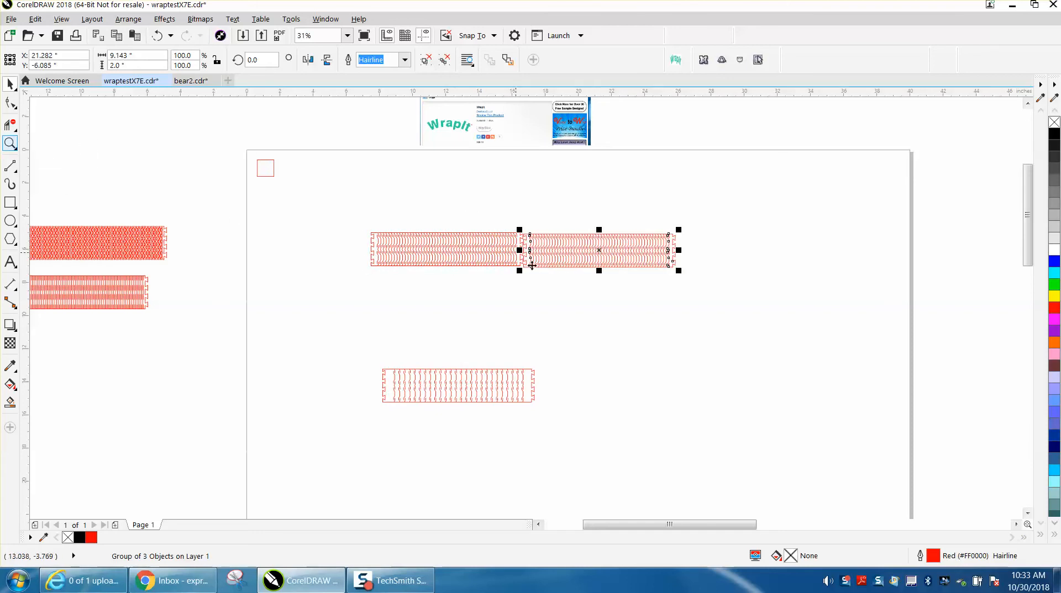
{"action": "left_click", "coordinate": [10, 144]}
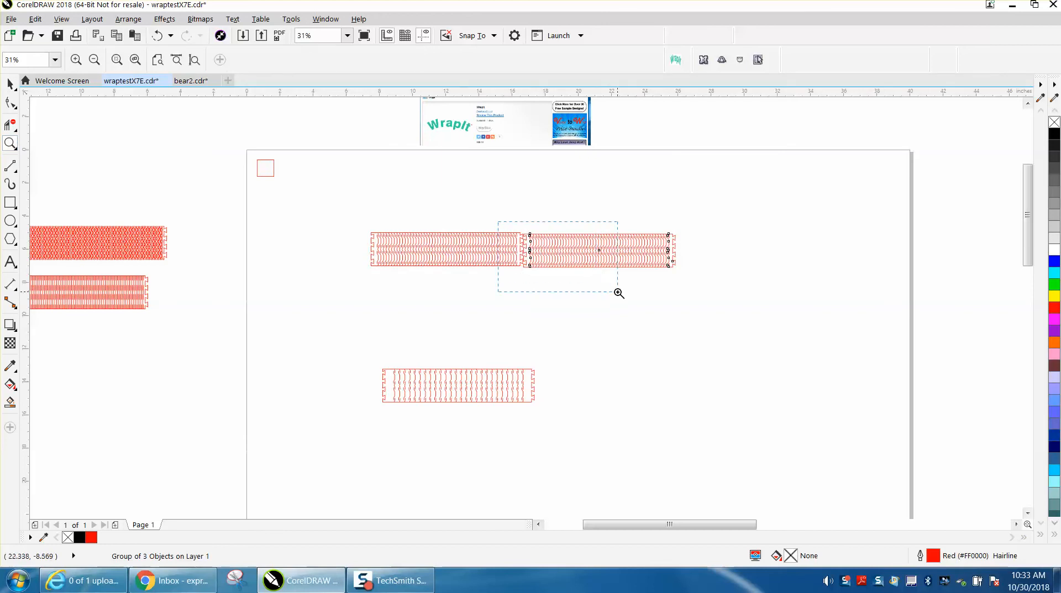
{"action": "left_click_drag", "start_coordinate": [498, 222], "coordinate": [619, 294]}
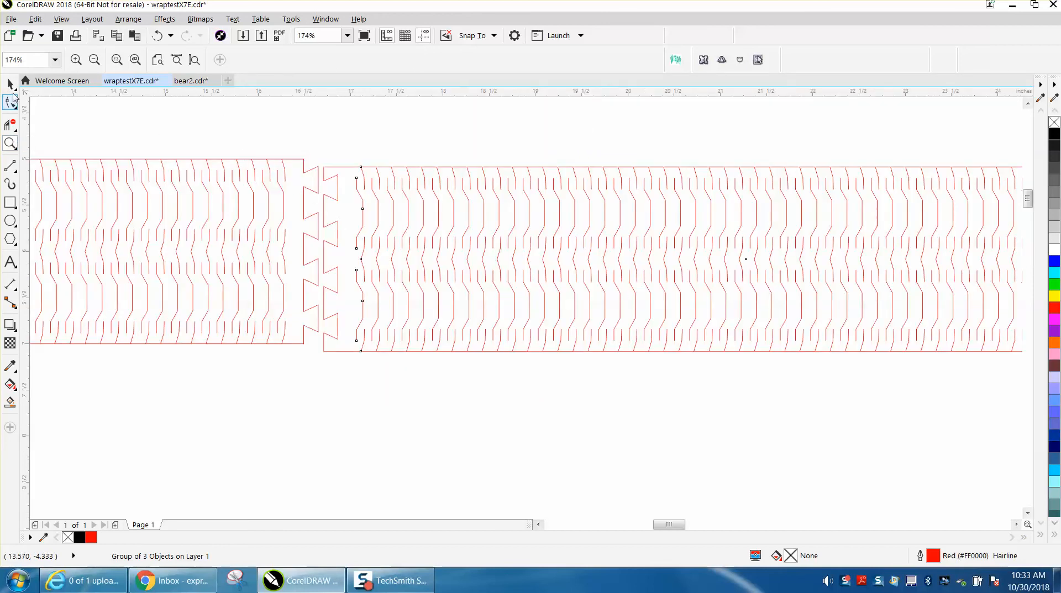
{"action": "left_click", "coordinate": [10, 84]}
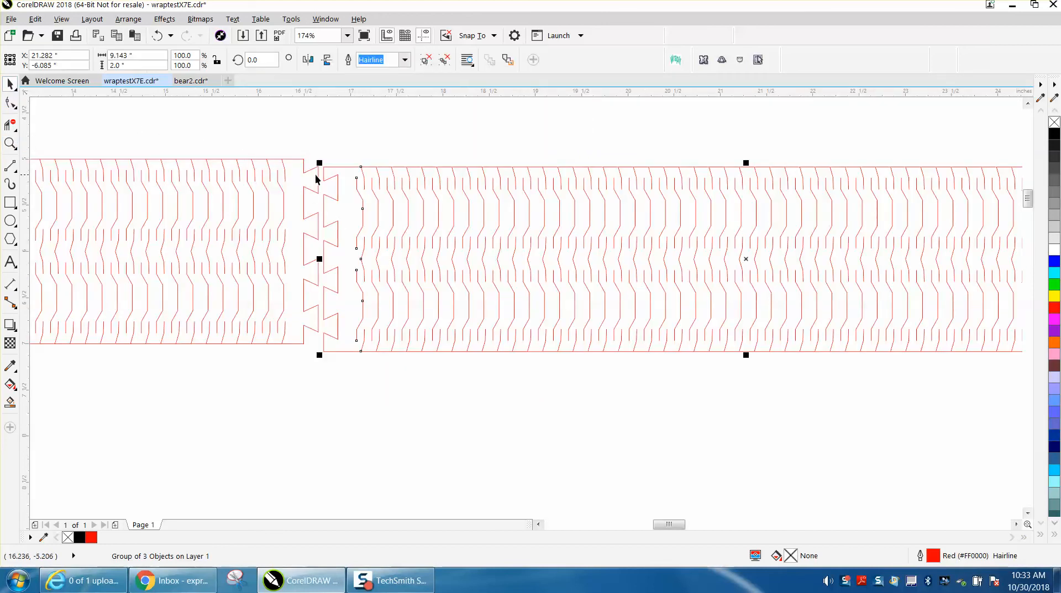
{"action": "left_click_drag", "start_coordinate": [323, 167], "coordinate": [302, 161]}
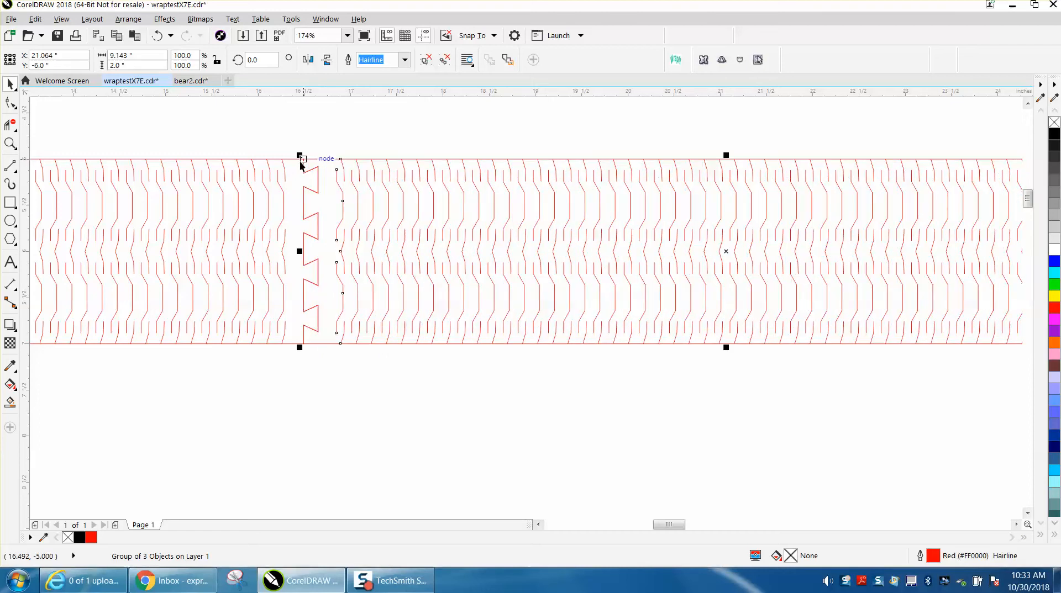
{"action": "left_click", "coordinate": [10, 143]}
{"action": "scroll", "coordinate": [340, 205], "scroll_direction": "up", "scroll_amount": 5}
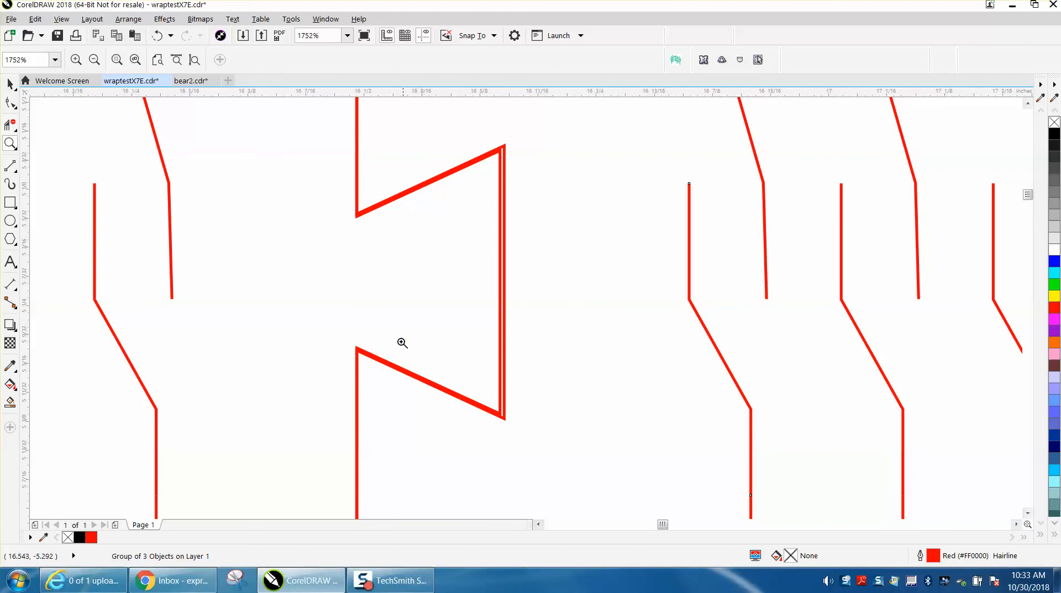
{"action": "scroll", "coordinate": [400, 343], "scroll_direction": "down", "scroll_amount": 9}
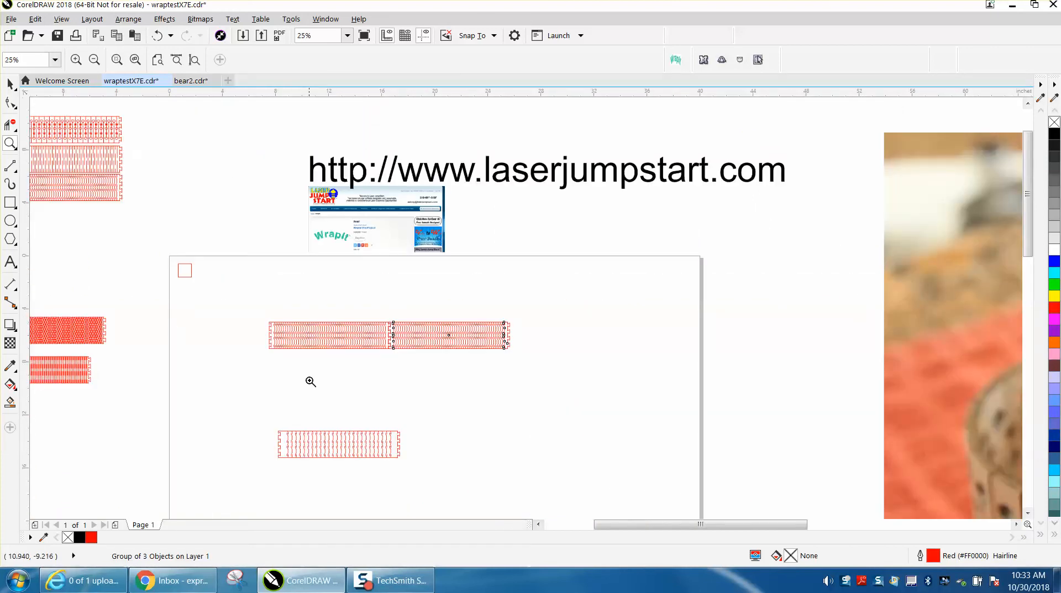
Duplicate the lower wrap, snap the copy onto the original's right dovetail end and examine the gap between the latch outlines
{"action": "left_click_drag", "start_coordinate": [275, 428], "coordinate": [514, 483]}
{"action": "left_click", "coordinate": [10, 102]}
{"action": "left_click", "coordinate": [9, 84]}
{"action": "left_click", "coordinate": [165, 263]}
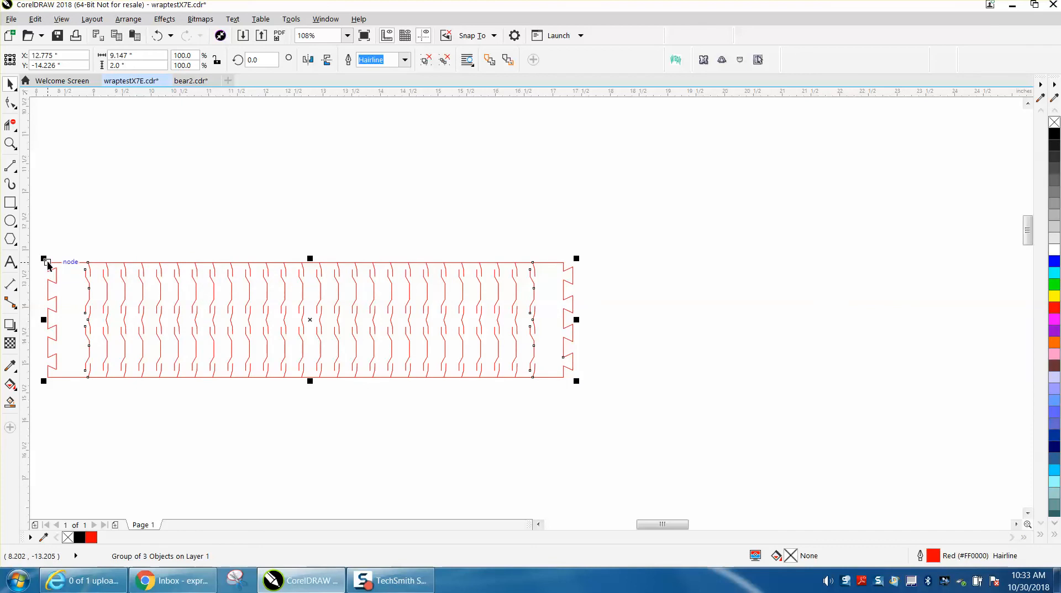
{"action": "left_click_drag", "start_coordinate": [49, 263], "coordinate": [615, 308]}
{"action": "left_click", "coordinate": [10, 144]}
{"action": "scroll", "coordinate": [470, 225], "scroll_direction": "down", "scroll_amount": 1}
{"action": "scroll", "coordinate": [466, 199], "scroll_direction": "down", "scroll_amount": 1}
{"action": "left_click_drag", "start_coordinate": [445, 188], "coordinate": [498, 230]}
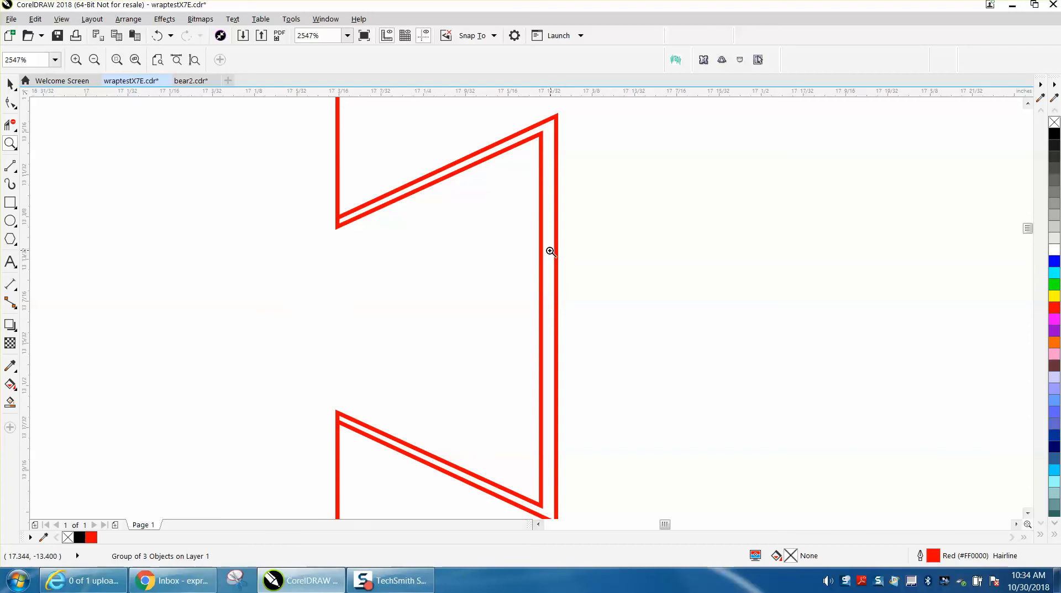
{"action": "scroll", "coordinate": [541, 255], "scroll_direction": "down", "scroll_amount": 9}
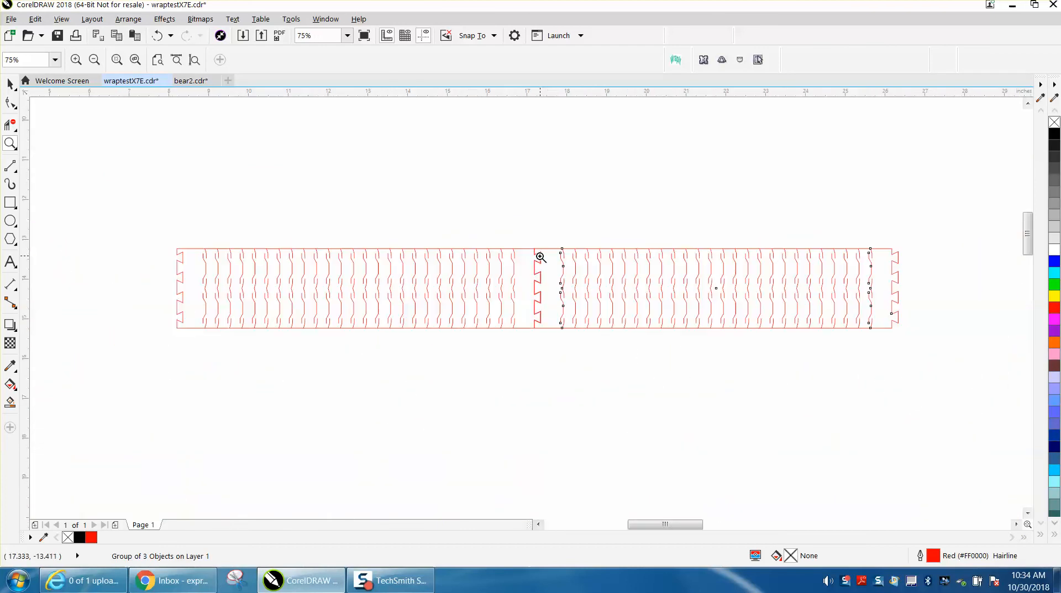
Move the lower wrap's copy away from the joint and place it beneath its original
{"action": "key", "text": "space"}
{"action": "left_click_drag", "start_coordinate": [714, 288], "coordinate": [310, 412]}
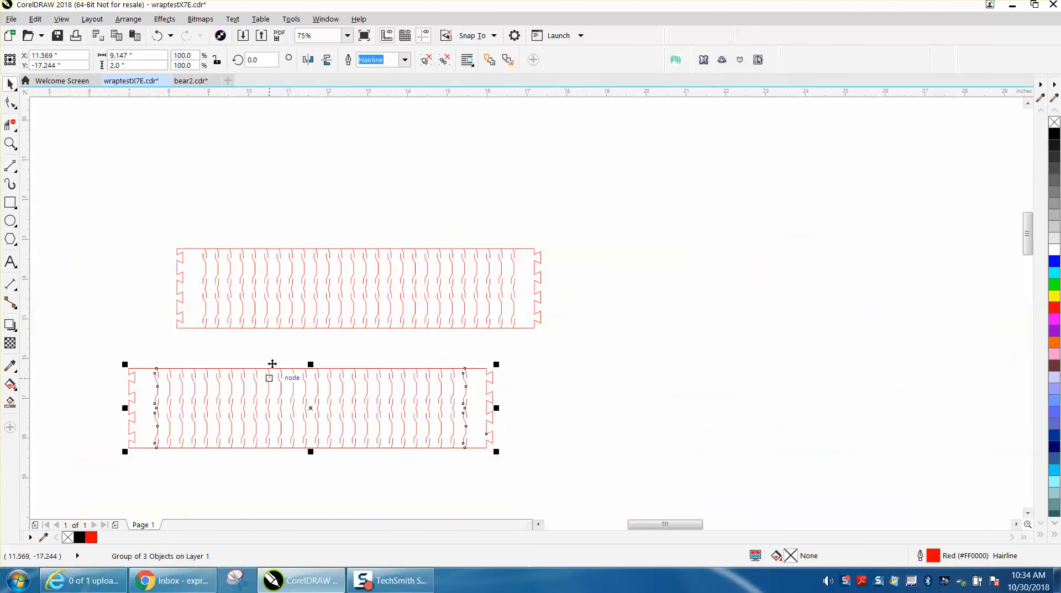
{"action": "scroll", "coordinate": [366, 299], "scroll_direction": "down", "scroll_amount": 2}
{"action": "scroll", "coordinate": [405, 241], "scroll_direction": "down", "scroll_amount": 2}
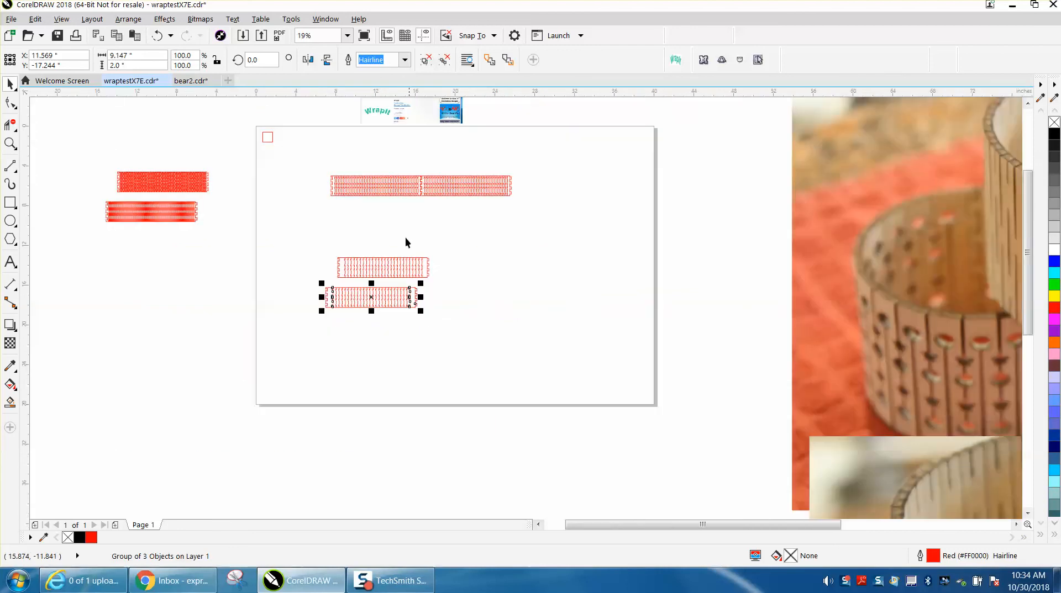
Delete the 1-inch square and move the joined pair of upper wraps off the left side of the page
{"action": "left_click", "coordinate": [271, 141]}
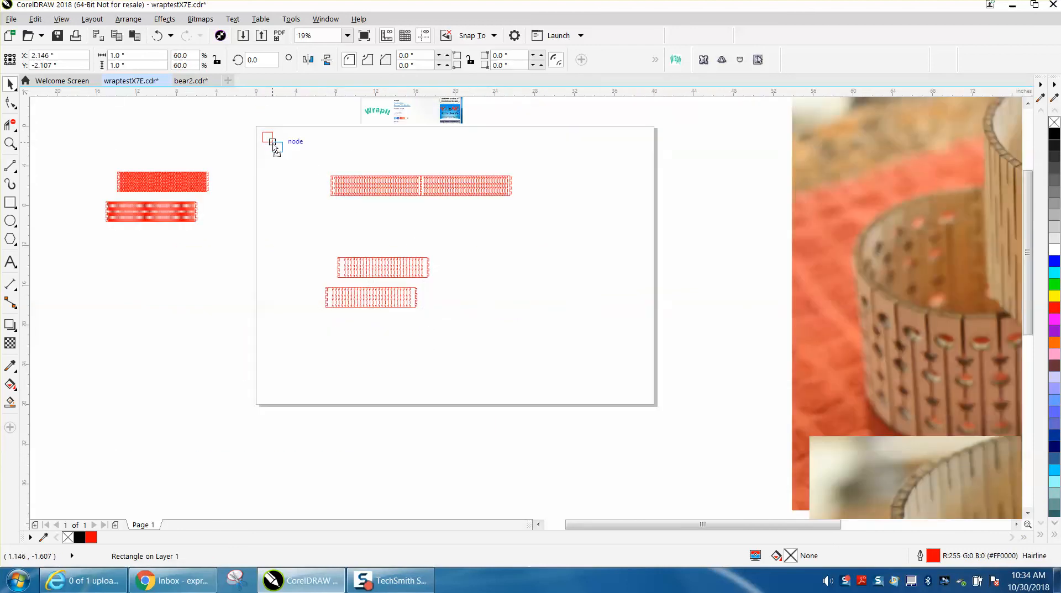
{"action": "key", "text": "Delete"}
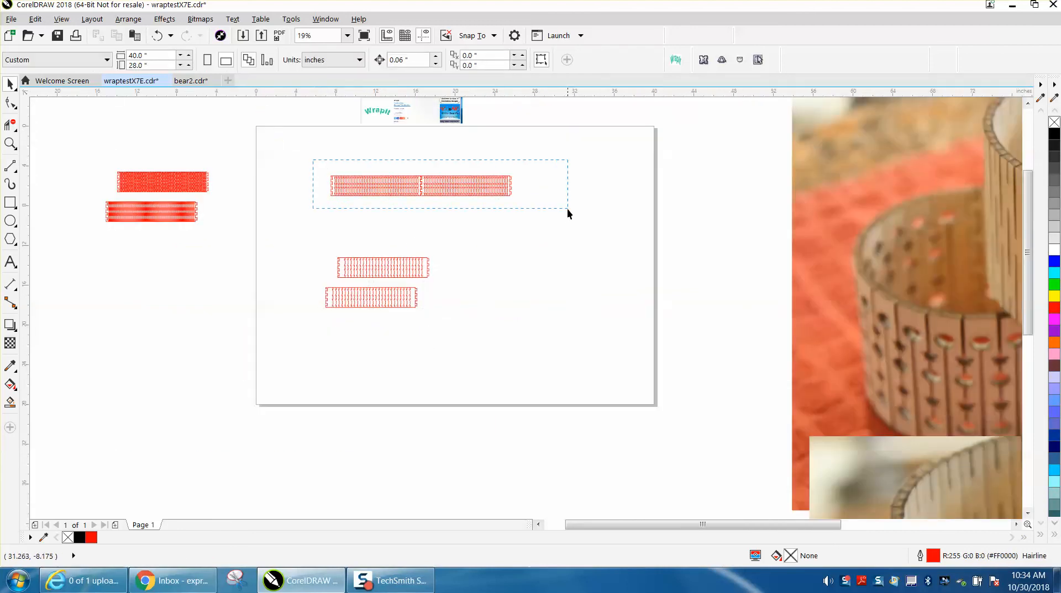
{"action": "left_click_drag", "start_coordinate": [567, 211], "coordinate": [566, 211]}
{"action": "left_click_drag", "start_coordinate": [175, 281], "coordinate": [127, 274]}
Delete one of the two wraps left on the page and place the other in the page's upper-left corner
{"action": "left_click", "coordinate": [341, 267]}
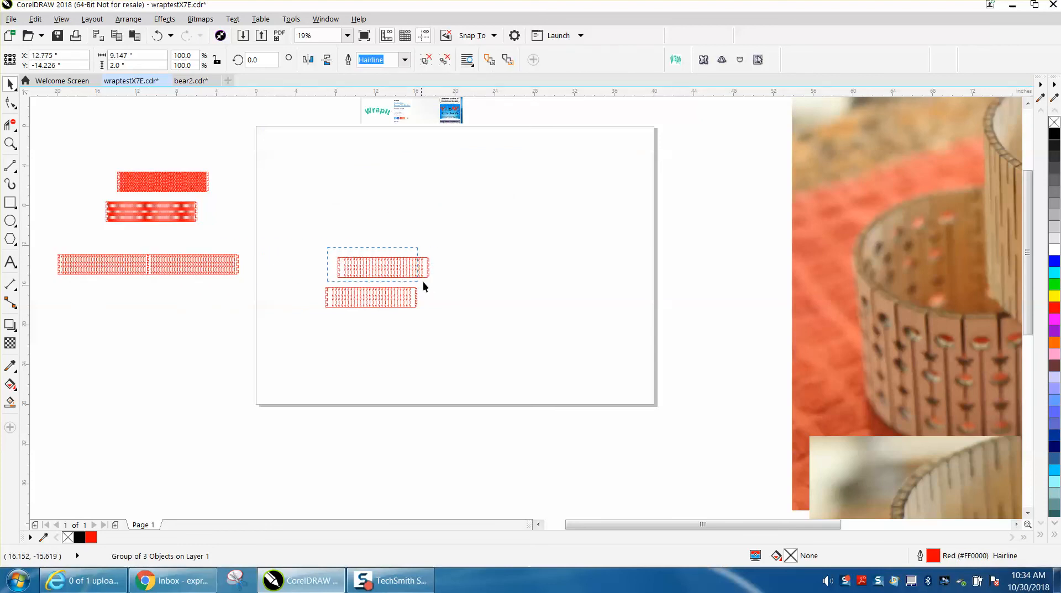
{"action": "left_click_drag", "start_coordinate": [390, 268], "coordinate": [328, 148]}
{"action": "left_click_drag", "start_coordinate": [307, 262], "coordinate": [451, 336]}
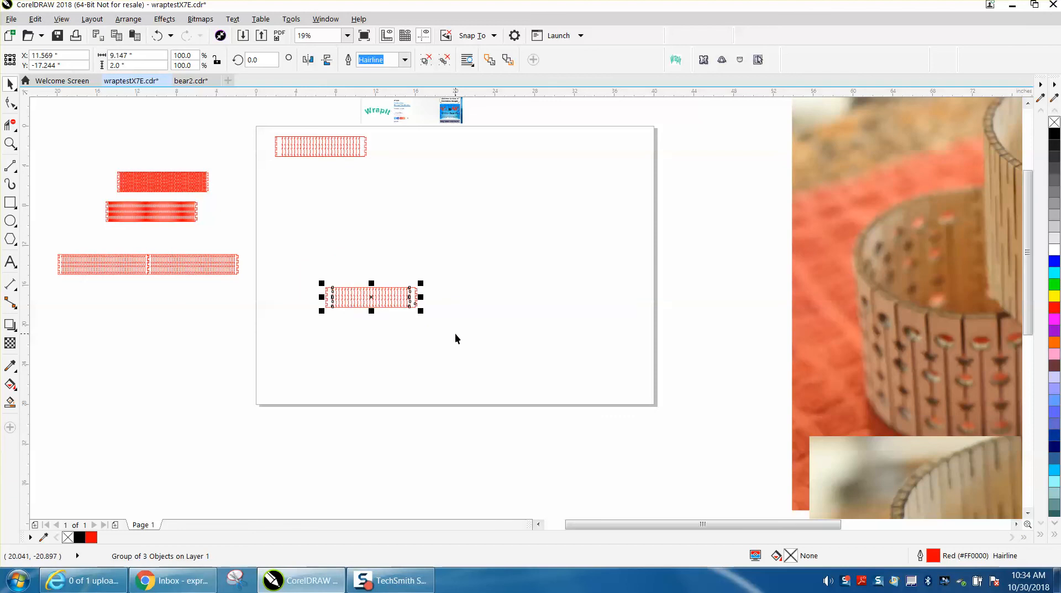
{"action": "left_click_drag", "start_coordinate": [374, 302], "coordinate": [329, 187]}
{"action": "left_click", "coordinate": [317, 151]}
{"action": "key", "text": "Delete"}
{"action": "left_click_drag", "start_coordinate": [306, 173], "coordinate": [288, 134]}
Draw two near-vertical lines about 2.5 inches long across the wrap, one just inside each dovetail end
{"action": "left_click", "coordinate": [14, 144]}
{"action": "left_click_drag", "start_coordinate": [368, 177], "coordinate": [386, 194]}
{"action": "left_click", "coordinate": [10, 83]}
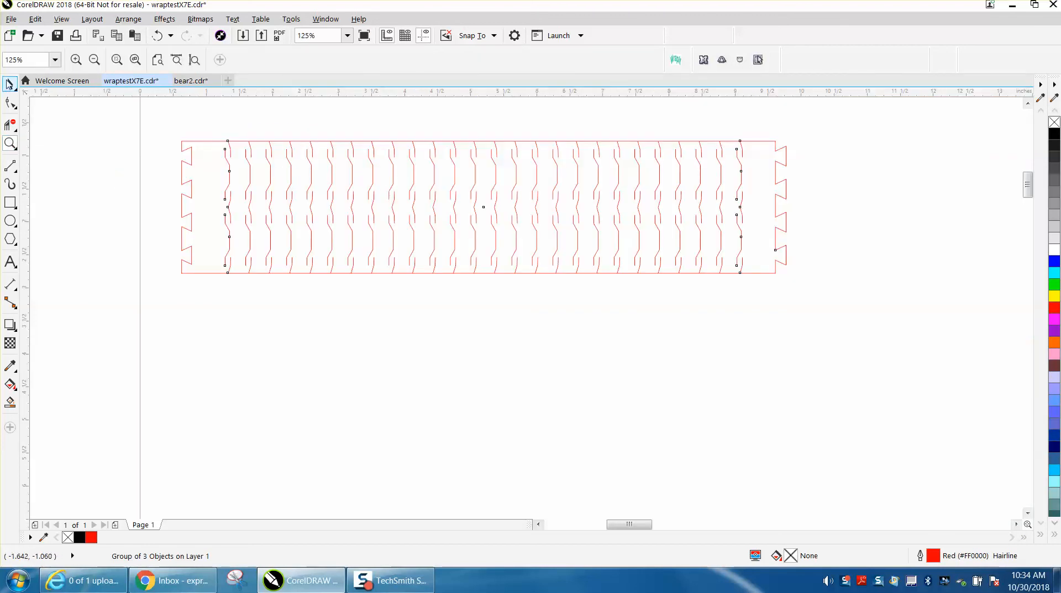
{"action": "left_click", "coordinate": [11, 167]}
{"action": "left_click_drag", "start_coordinate": [208, 130], "coordinate": [209, 287]}
{"action": "left_click_drag", "start_coordinate": [754, 138], "coordinate": [759, 301]}
Ungroup all objects of the wrap so its outline and flex cuts are separate
{"action": "left_click", "coordinate": [10, 84]}
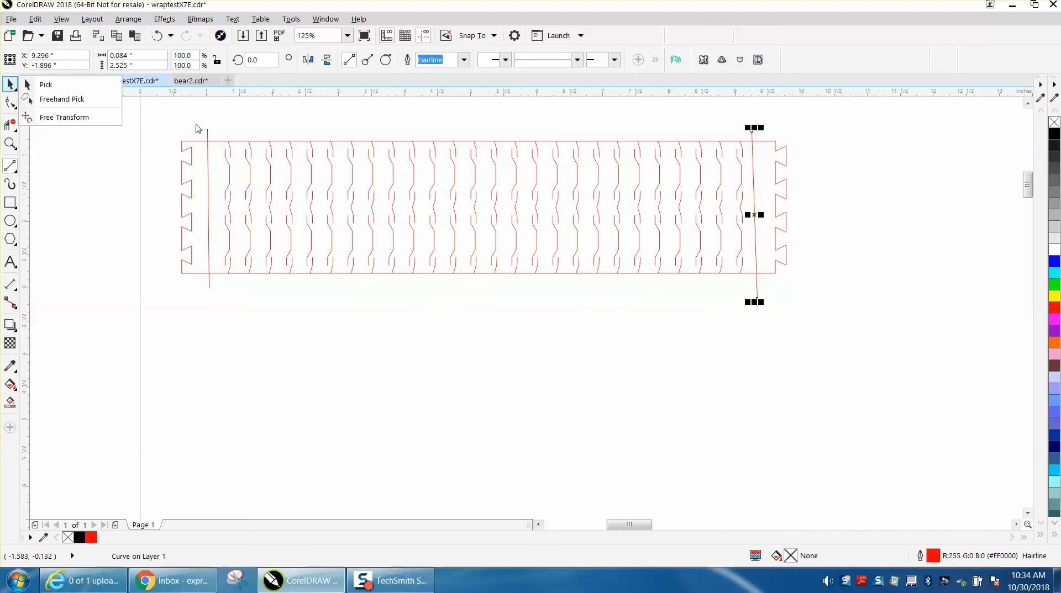
{"action": "left_click", "coordinate": [238, 142]}
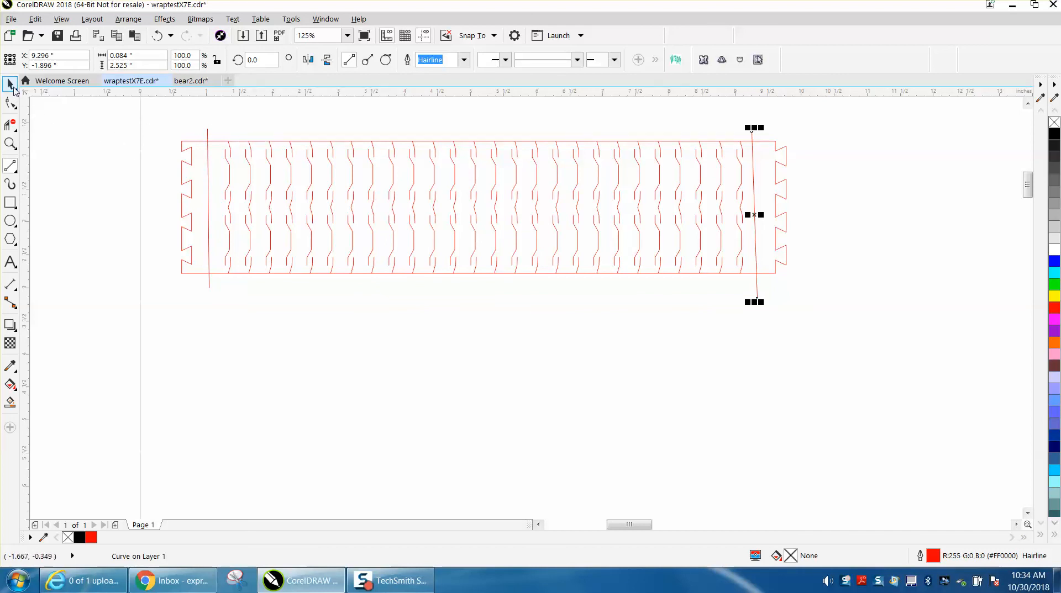
{"action": "left_click", "coordinate": [12, 85]}
{"action": "left_click", "coordinate": [271, 146]}
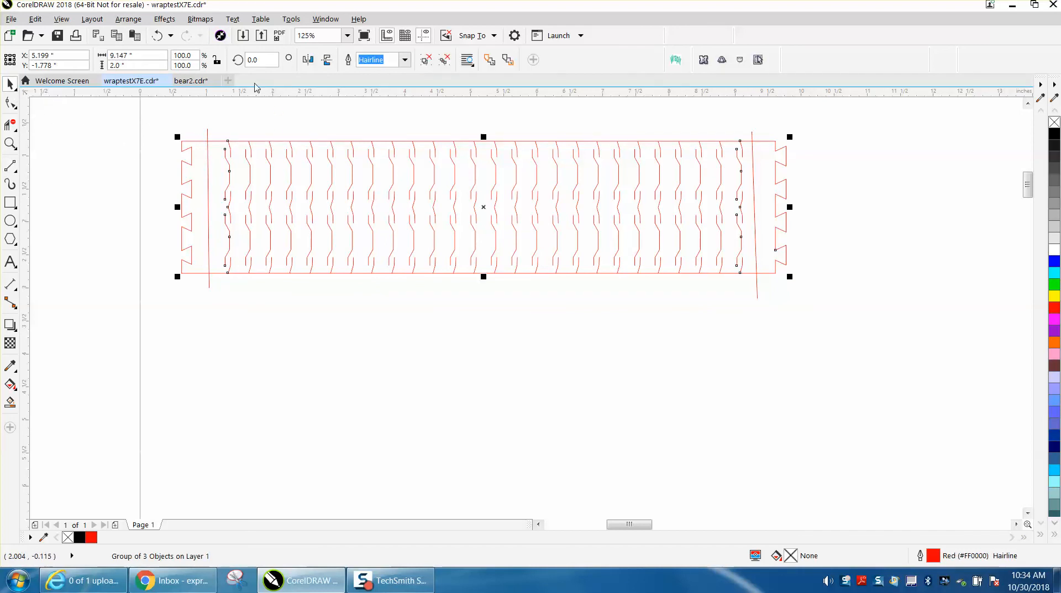
{"action": "left_click", "coordinate": [128, 19]}
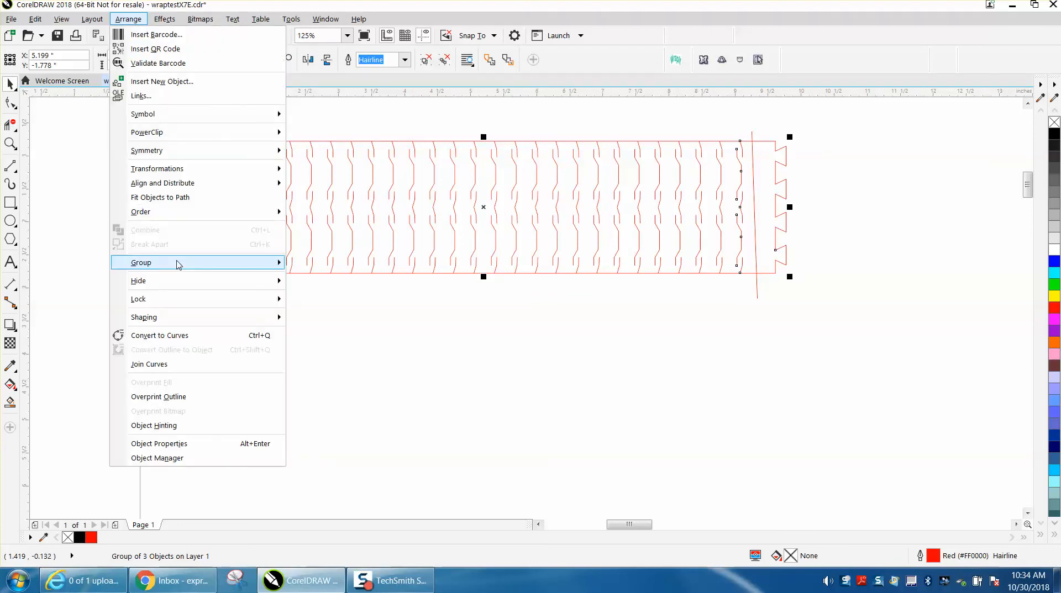
{"action": "mouse_move", "coordinate": [178, 263]}
{"action": "left_click", "coordinate": [328, 294]}
{"action": "left_click", "coordinate": [328, 294]}
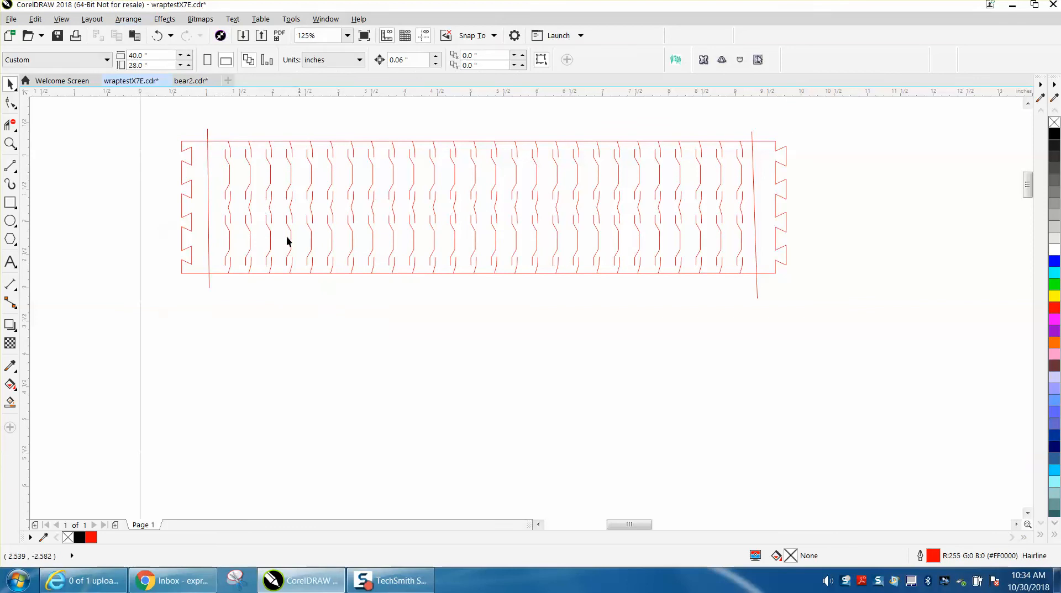
Delete all the flex cuts between the two vertical lines, keeping the wrap's outline
{"action": "left_click", "coordinate": [227, 160]}
{"action": "left_click_drag", "start_coordinate": [216, 120], "coordinate": [614, 306]}
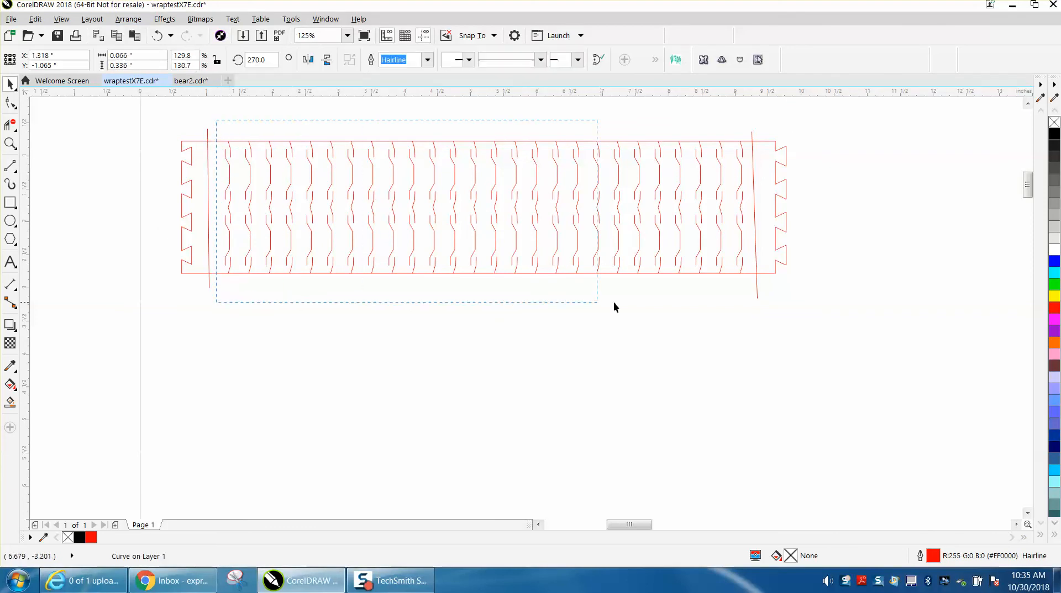
{"action": "left_click_drag", "start_coordinate": [747, 310], "coordinate": [748, 310]}
{"action": "key", "text": "Delete"}
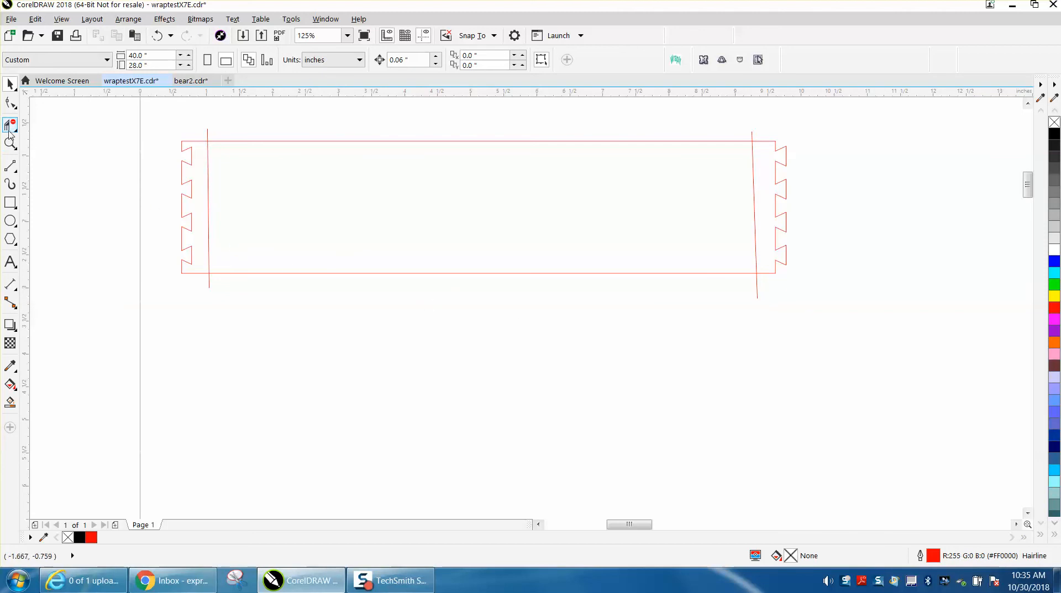
Trim away the outline's long edges between the two lines and the line ends overhanging the outline with Virtual Segment Delete
{"action": "left_click", "coordinate": [233, 138]}
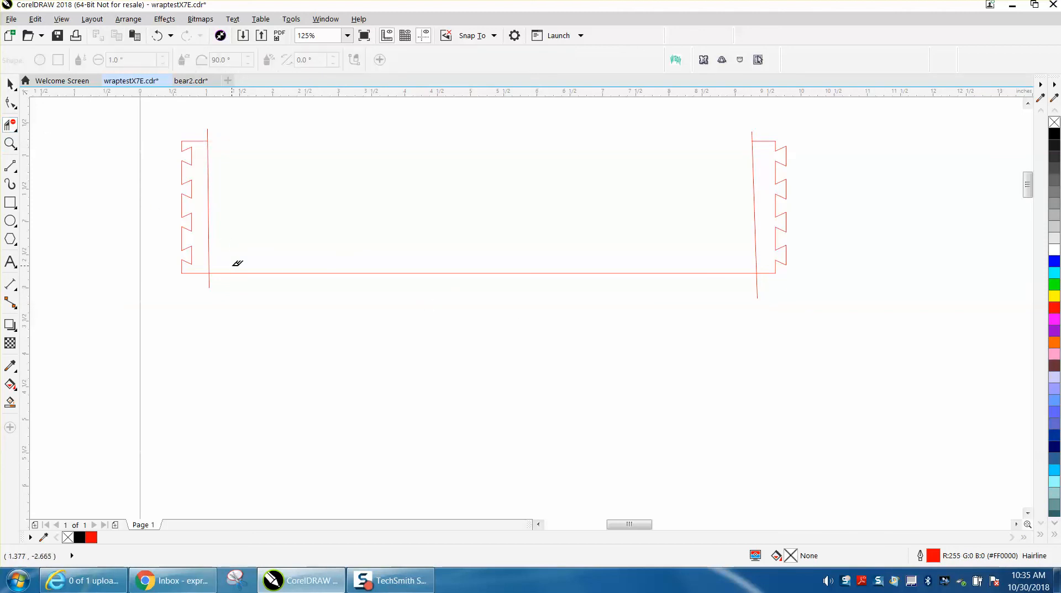
{"action": "left_click", "coordinate": [237, 269]}
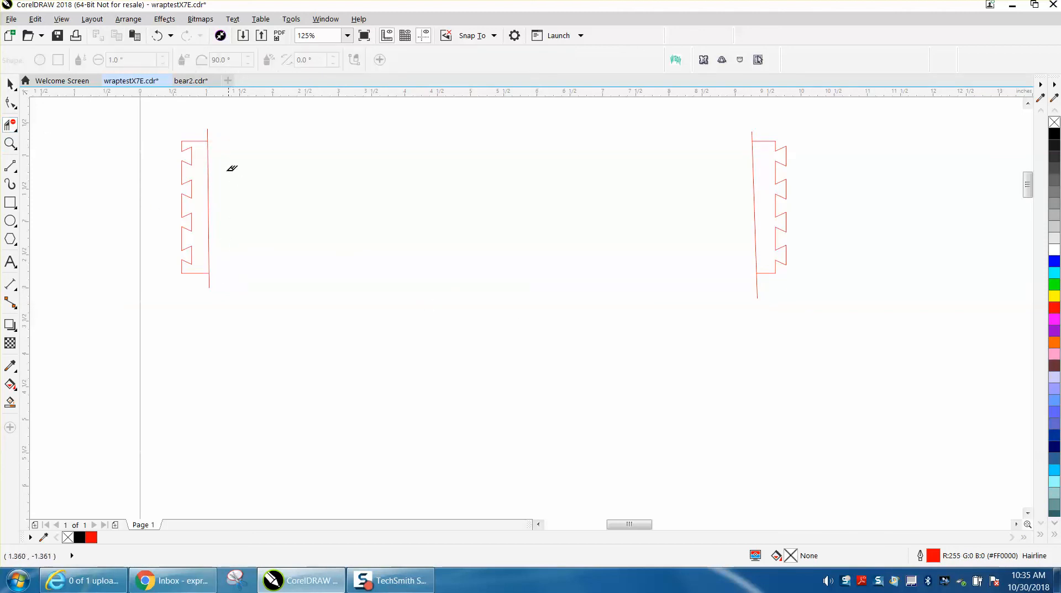
{"action": "left_click_drag", "start_coordinate": [230, 131], "coordinate": [230, 132]}
{"action": "left_click", "coordinate": [756, 288]}
{"action": "left_click_drag", "start_coordinate": [739, 133], "coordinate": [768, 134]}
{"action": "key", "text": "space"}
Break apart the trimmed wrap outline so the two dovetail ends become separate curves
{"action": "left_click", "coordinate": [186, 141]}
{"action": "left_click", "coordinate": [11, 85]}
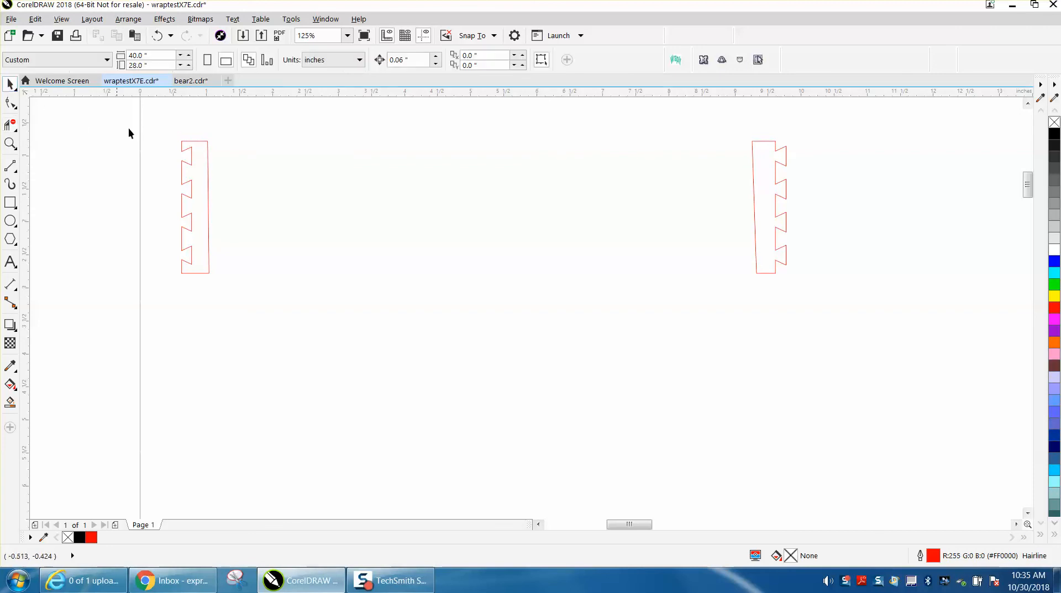
{"action": "left_click", "coordinate": [179, 142]}
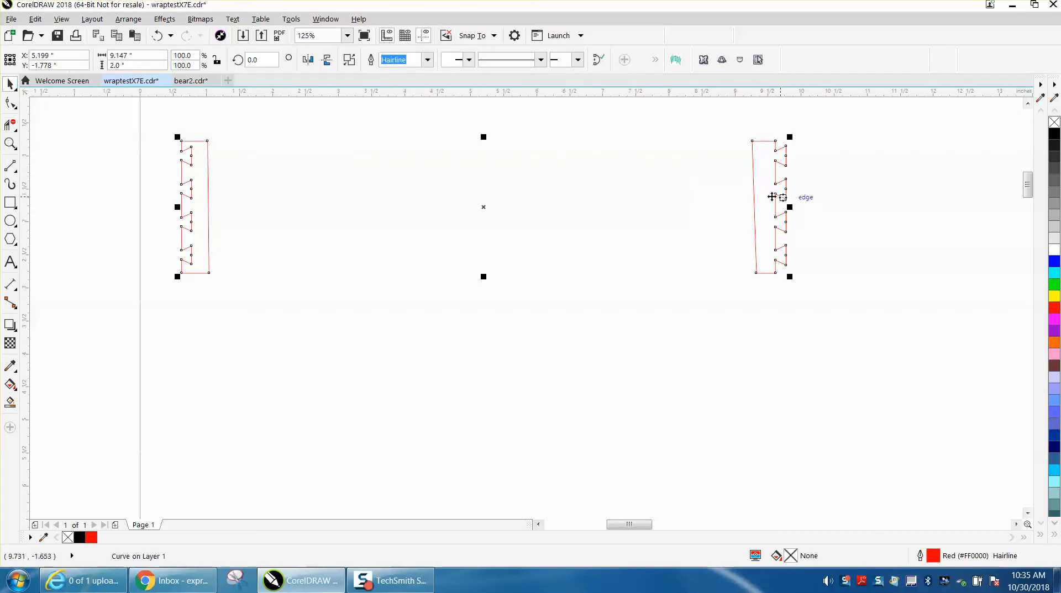
{"action": "left_click", "coordinate": [128, 19]}
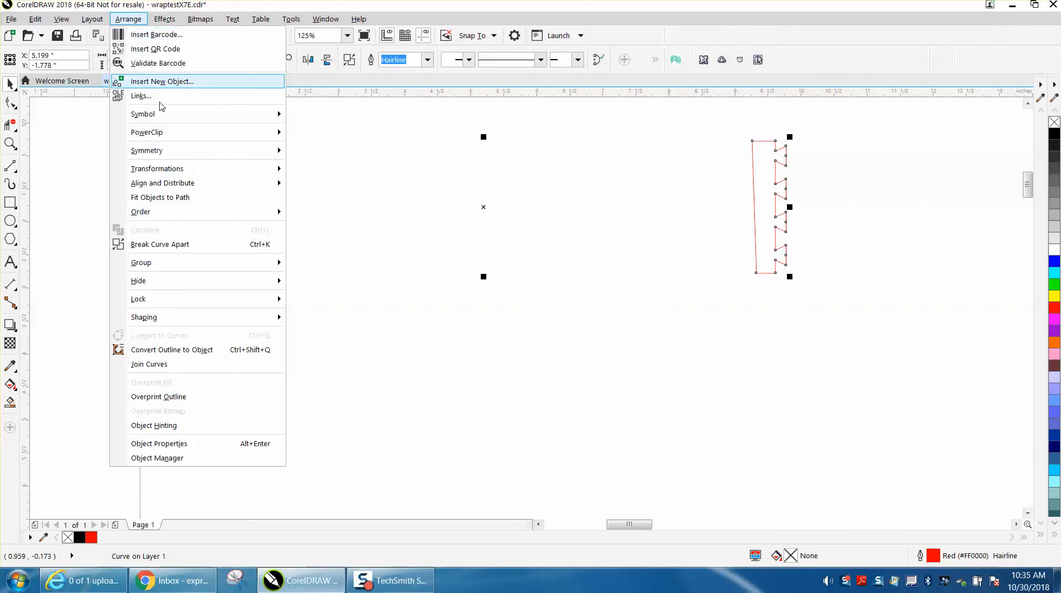
{"action": "left_click", "coordinate": [196, 244]}
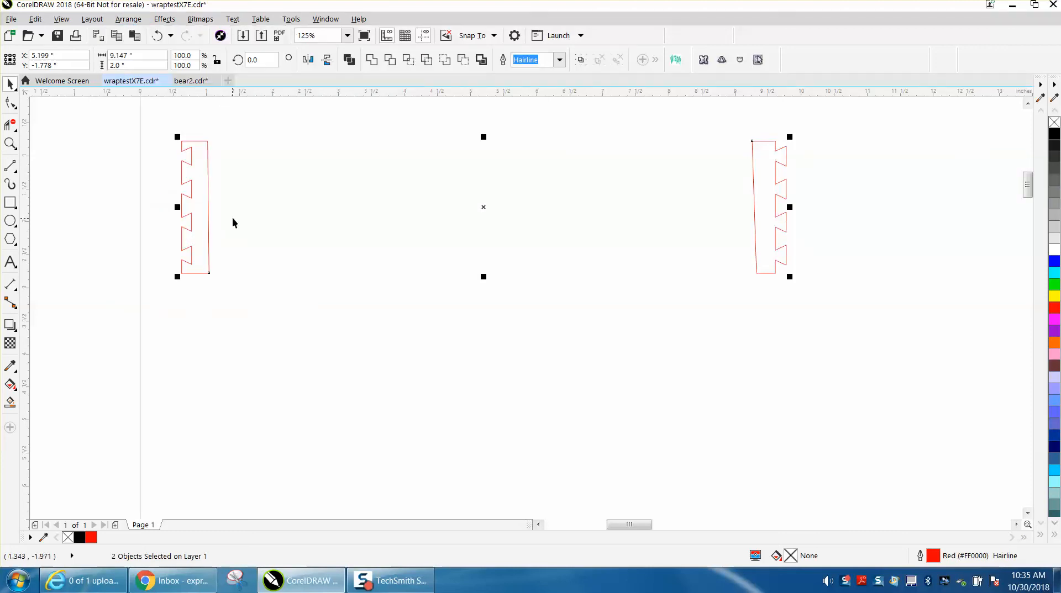
Place the two dovetail end strips side by side in the page's upper-left corner, with the projecting latches facing the matching sockets
{"action": "scroll", "coordinate": [271, 223], "scroll_direction": "down", "scroll_amount": 1}
{"action": "left_click_drag", "start_coordinate": [199, 166], "coordinate": [274, 263]}
{"action": "left_click_drag", "start_coordinate": [485, 178], "coordinate": [571, 263]}
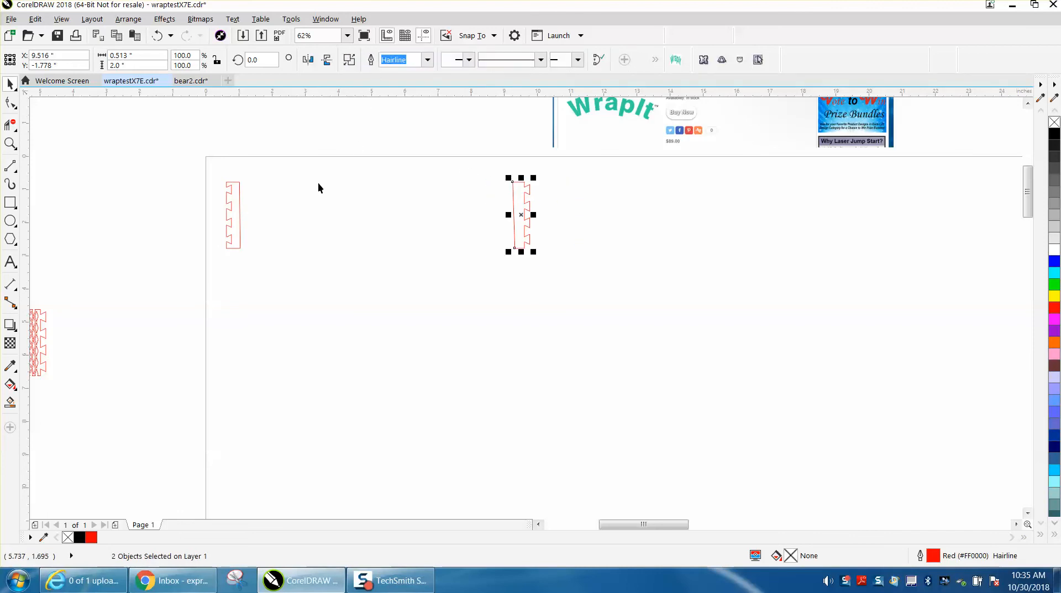
{"action": "left_click_drag", "start_coordinate": [237, 215], "coordinate": [252, 191]}
{"action": "left_click_drag", "start_coordinate": [514, 201], "coordinate": [308, 242]}
Select both dovetail end strips together with their closing lines
{"action": "left_click", "coordinate": [10, 144]}
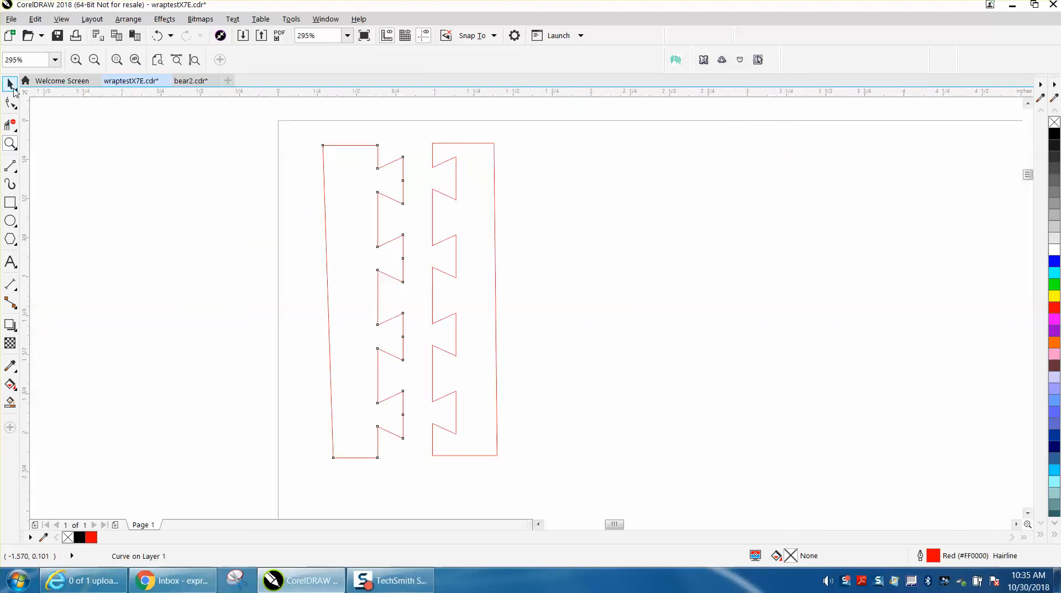
{"action": "left_click", "coordinate": [12, 88]}
{"action": "left_click", "coordinate": [42, 82]}
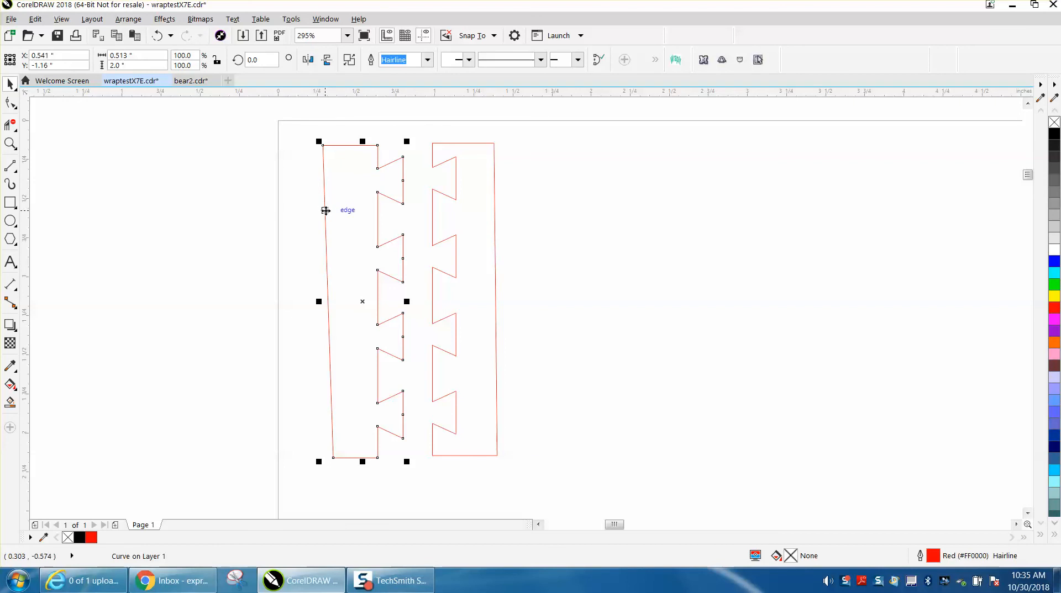
{"action": "left_click_drag", "start_coordinate": [294, 125], "coordinate": [585, 480]}
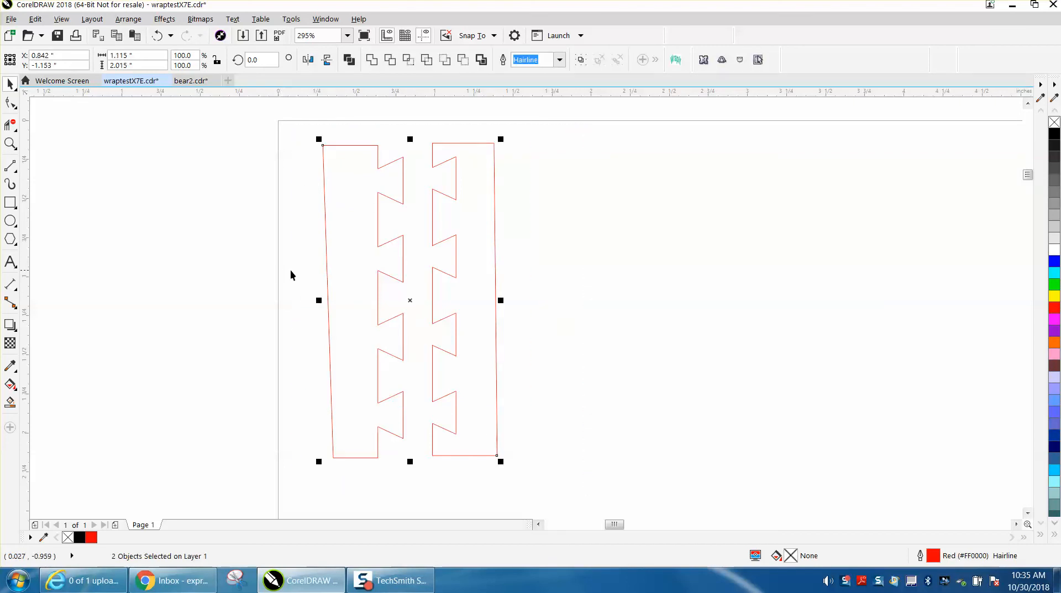
Move both dovetail end strips together up and closer to the page's upper-left corner
{"action": "left_click_drag", "start_coordinate": [319, 300], "coordinate": [294, 281]}
{"action": "left_click", "coordinate": [157, 36]}
{"action": "left_click_drag", "start_coordinate": [408, 301], "coordinate": [385, 288]}
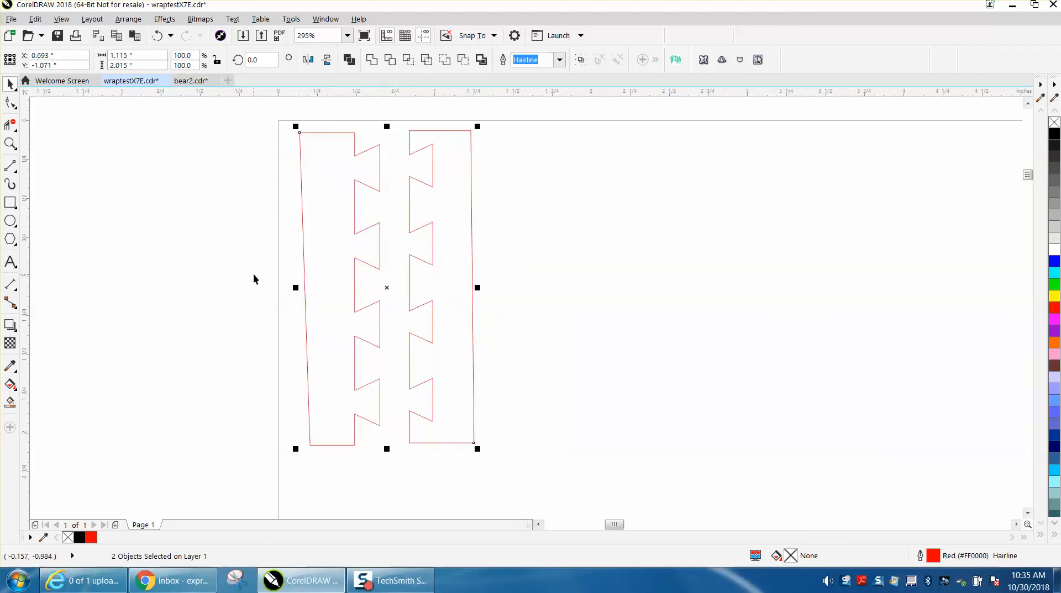
Nudge the strip with the projecting latches 0.12 inches towards the socket strip, and select both strips together
{"action": "left_click", "coordinate": [312, 258]}
{"action": "left_click", "coordinate": [303, 256]}
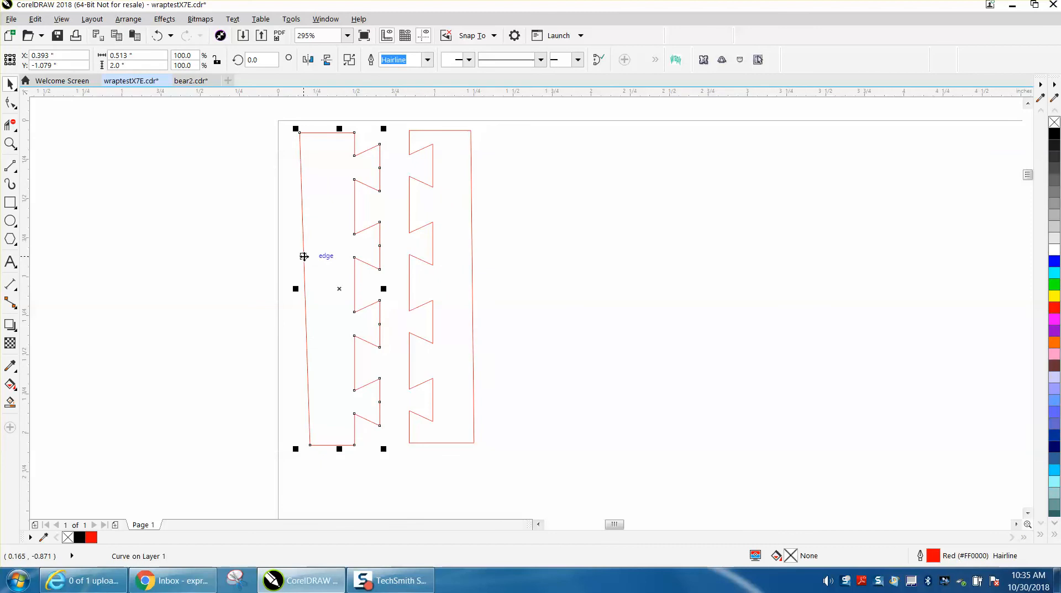
{"action": "key", "text": "Right"}
{"action": "key", "text": "Right"}
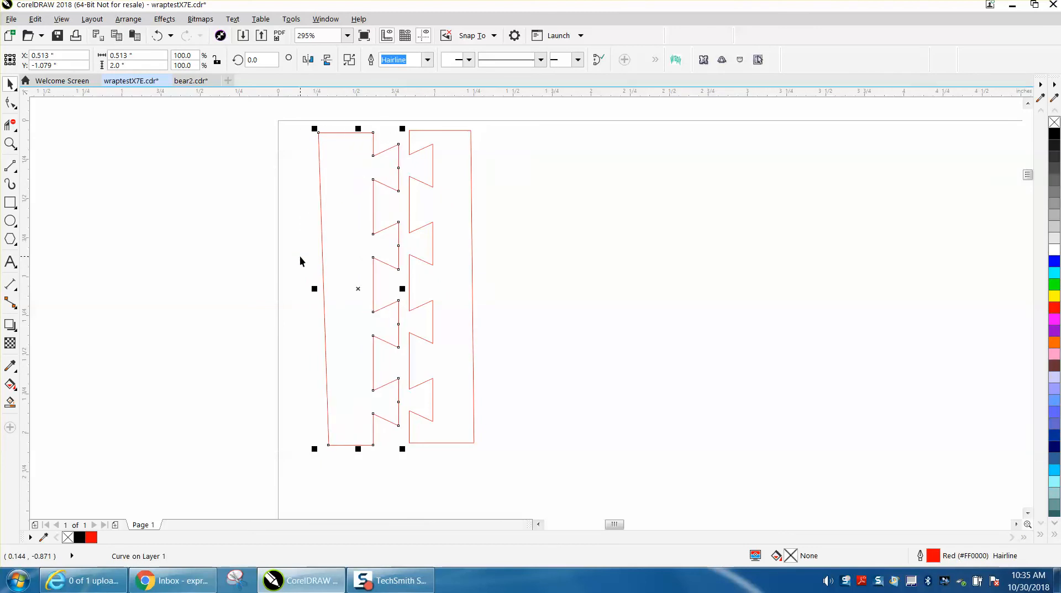
{"action": "left_click_drag", "start_coordinate": [302, 122], "coordinate": [379, 378]}
{"action": "left_click_drag", "start_coordinate": [518, 490], "coordinate": [519, 490]}
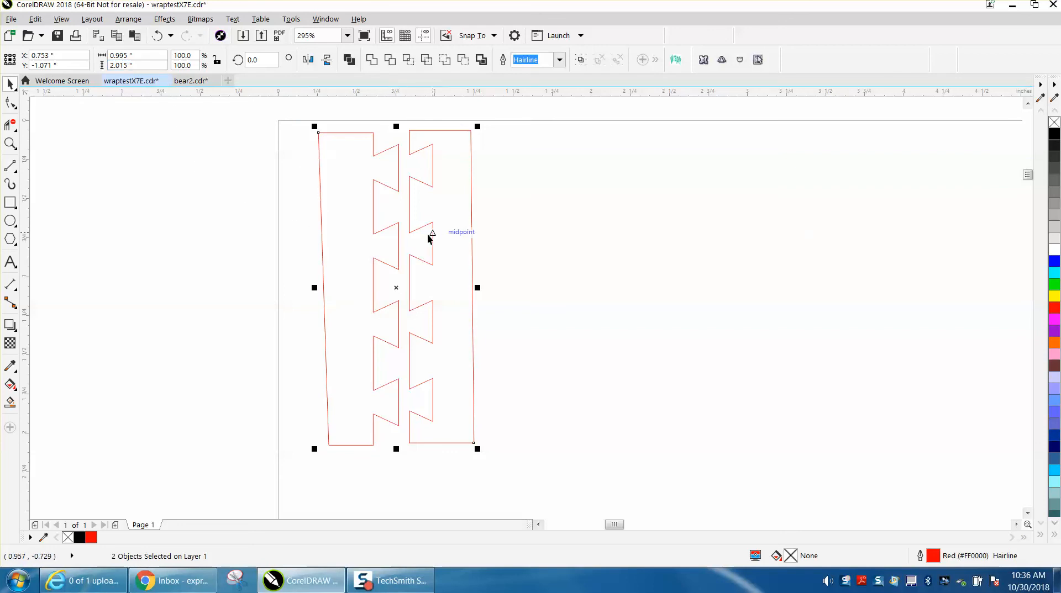
Examine the laserjumpstart.com web address and the WrapIt product page picture above the page
{"action": "scroll", "coordinate": [430, 238], "scroll_direction": "down", "scroll_amount": 7}
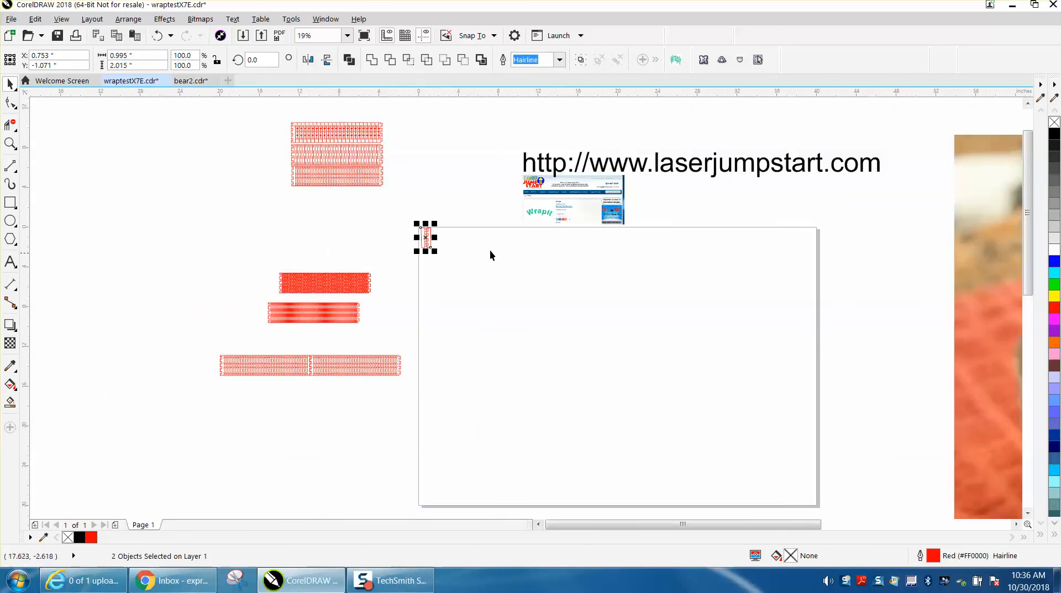
{"action": "left_click", "coordinate": [9, 143]}
{"action": "left_click_drag", "start_coordinate": [512, 147], "coordinate": [880, 247]}
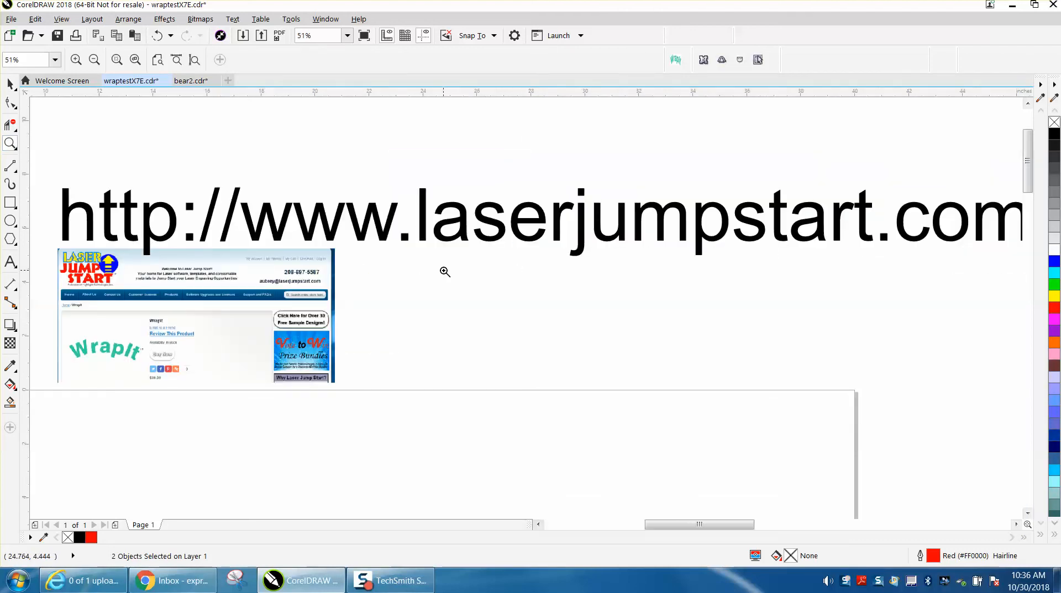
{"action": "right_click", "coordinate": [385, 262]}
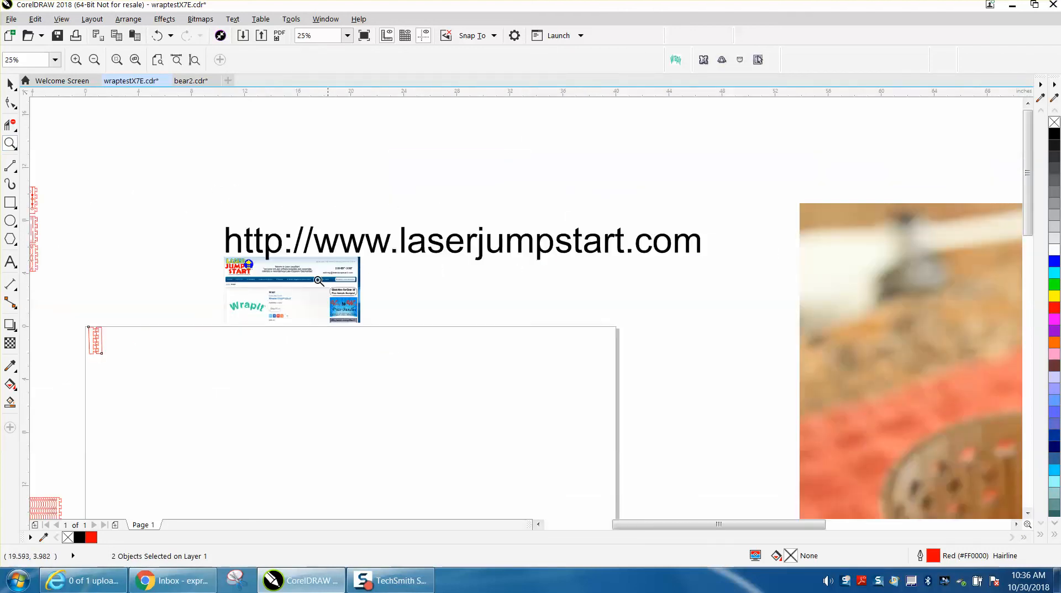
{"action": "left_click_drag", "start_coordinate": [219, 257], "coordinate": [401, 338]}
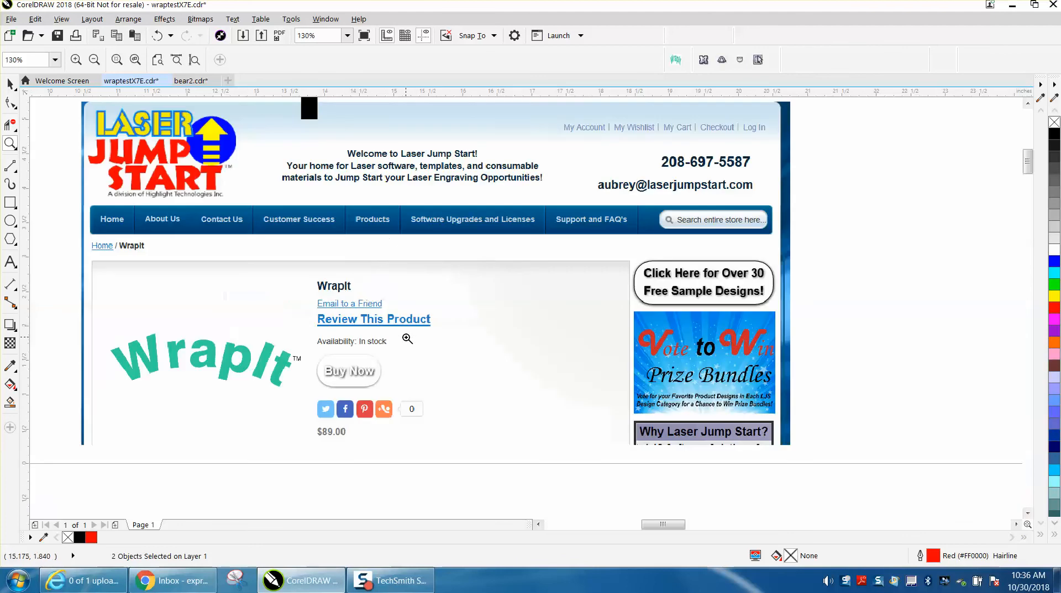